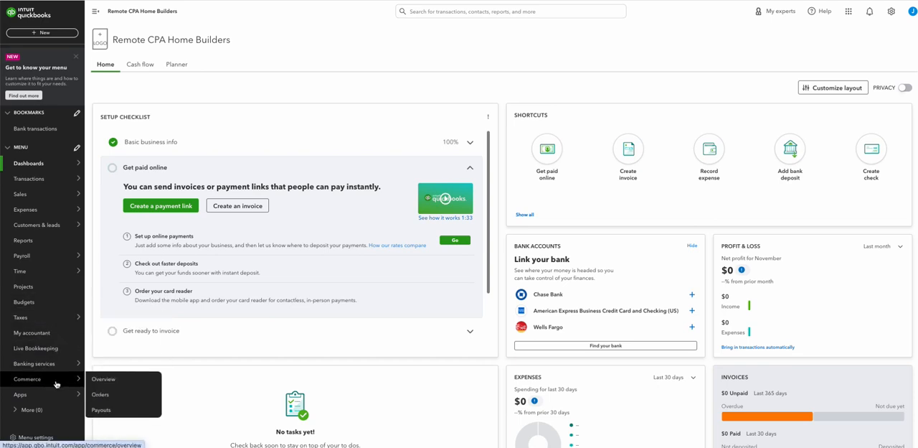
mouse_move(31, 406)
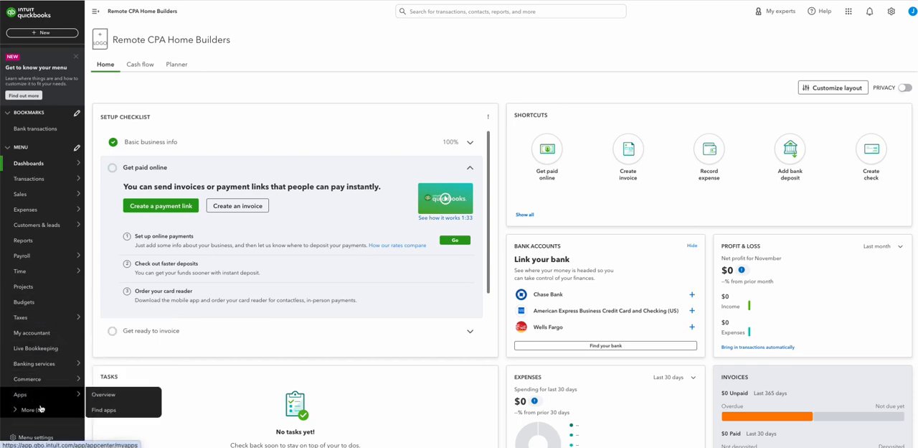
click(21, 411)
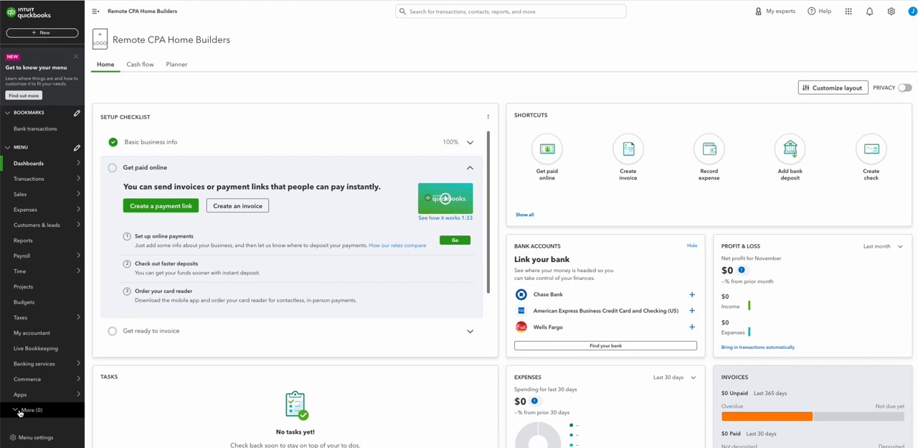
click(22, 412)
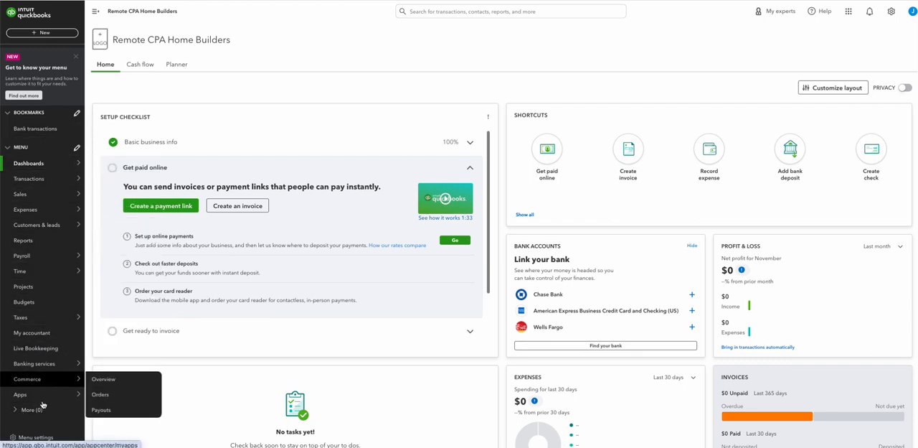
Add Chart of accounts to the bookmarked pages, save the menu customization, and open the Chart of accounts page
mouse_move(43, 207)
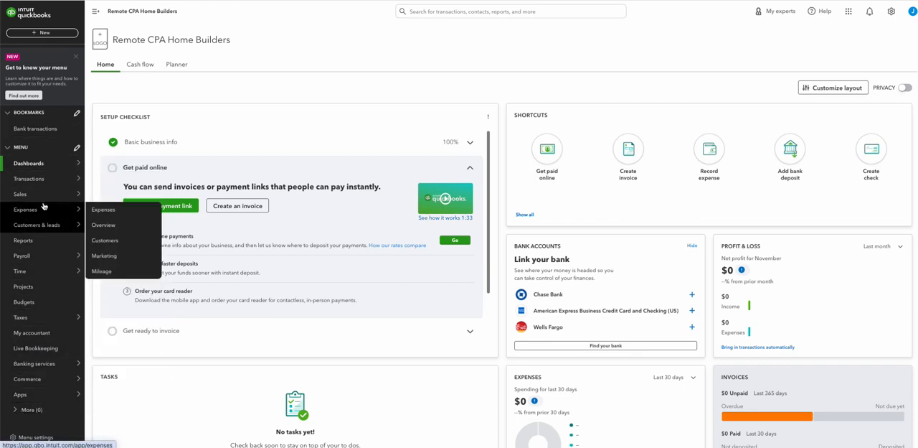
click(42, 131)
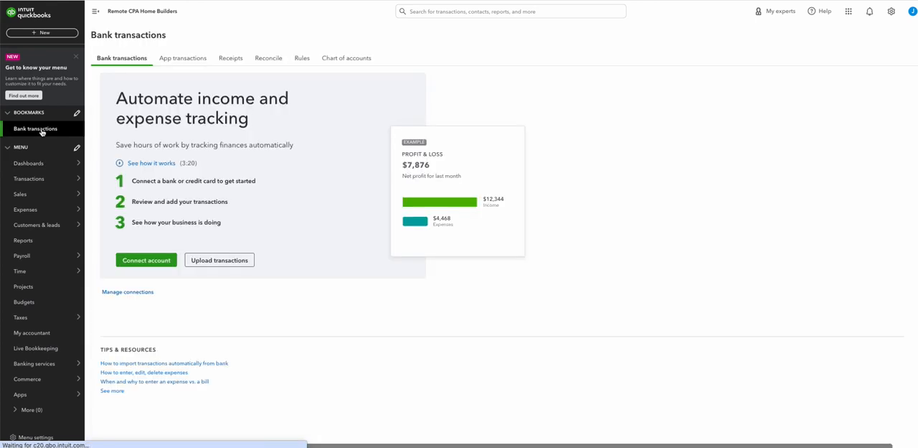
click(77, 113)
scroll(449, 327, down, 1)
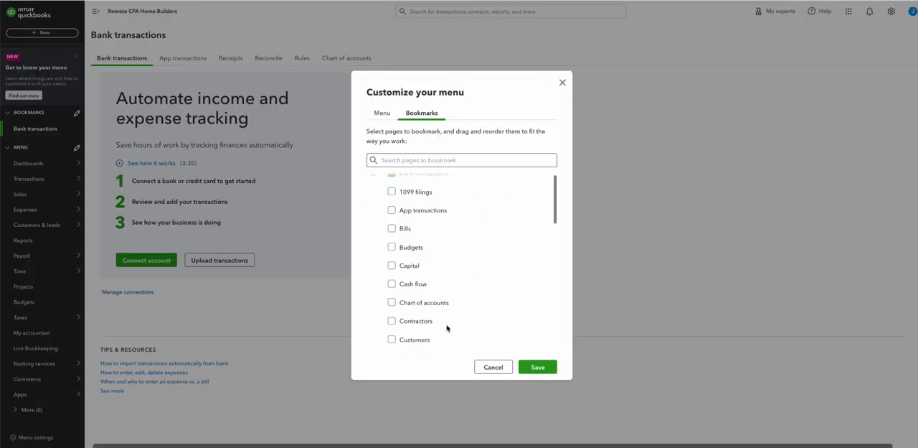
click(393, 298)
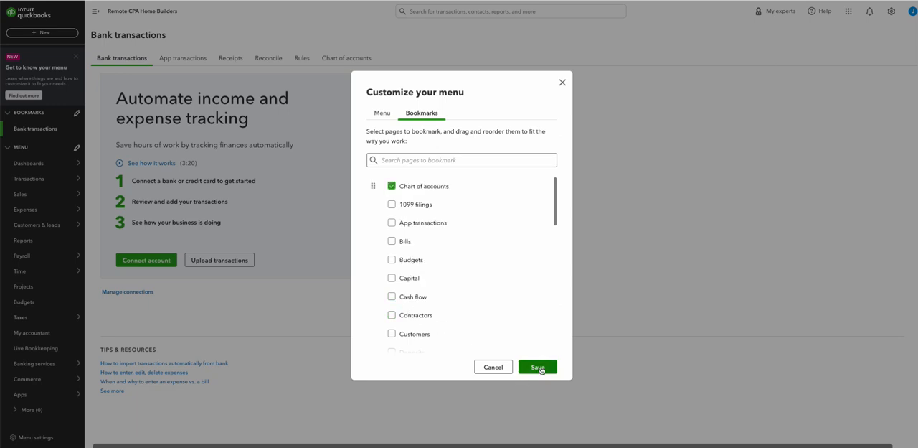
click(538, 367)
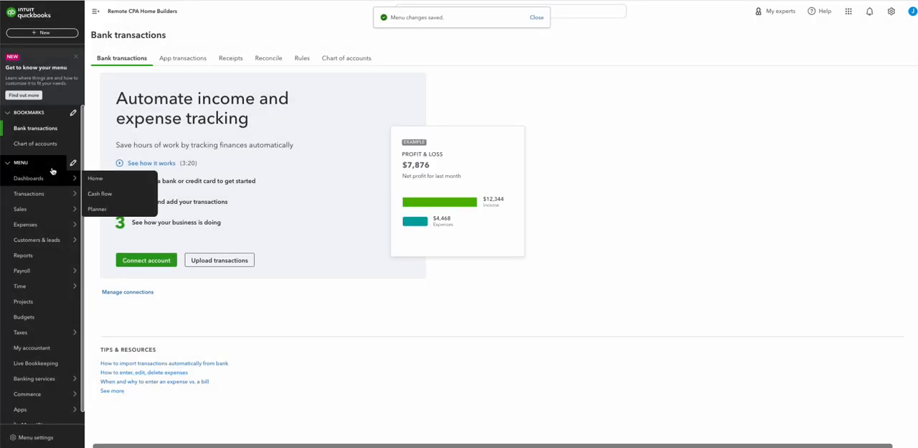
click(49, 144)
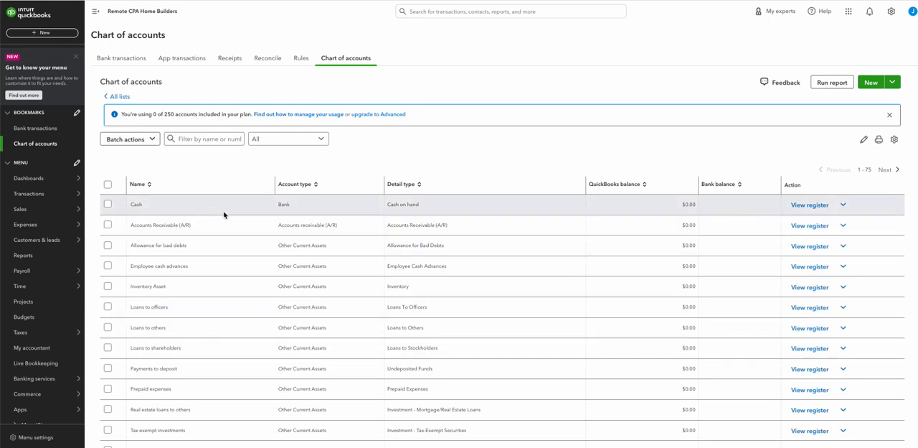
Enable and show account numbers for the chart of accounts in the advanced company settings, save, and close the settings
click(891, 11)
click(651, 55)
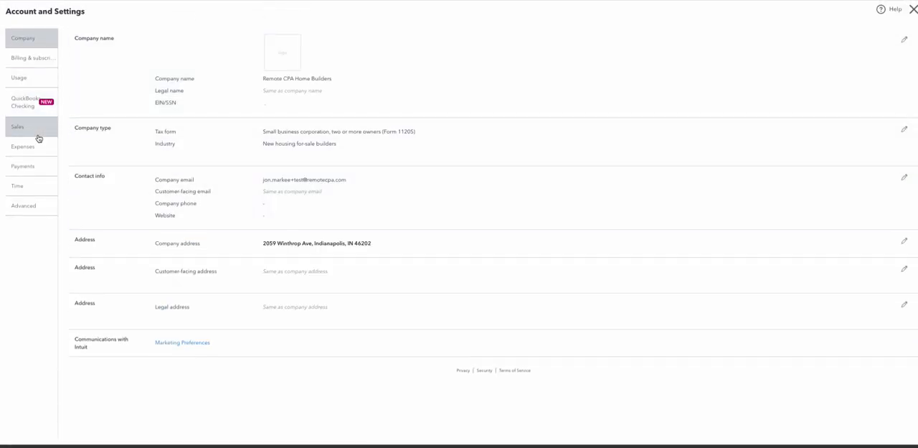
click(23, 205)
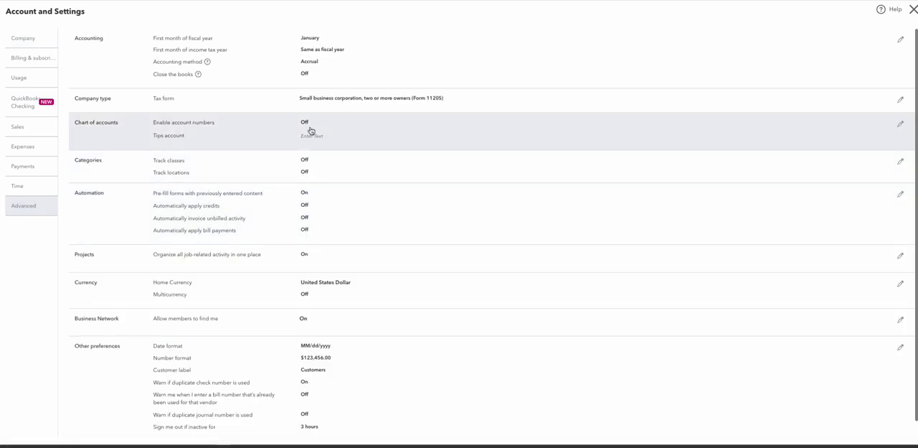
click(279, 131)
click(307, 123)
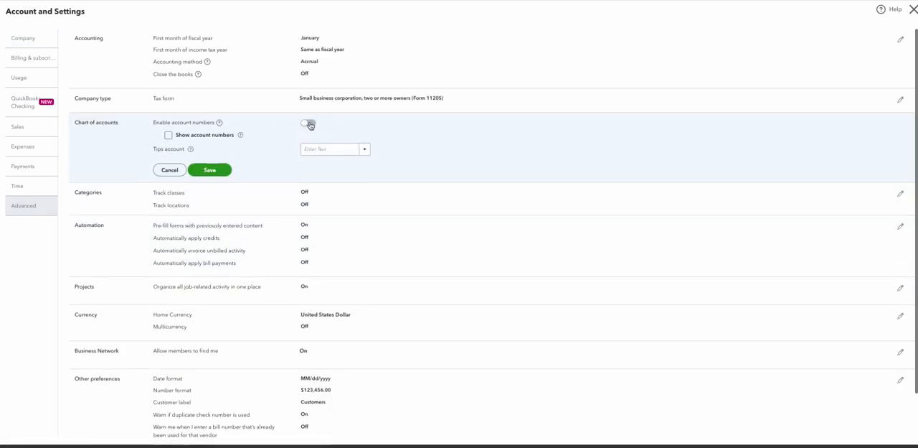
click(169, 136)
click(196, 167)
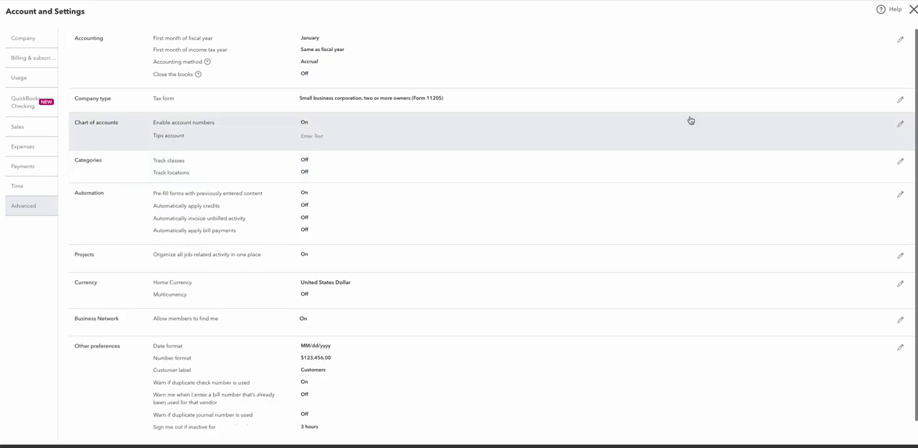
scroll(689, 124, down, 1)
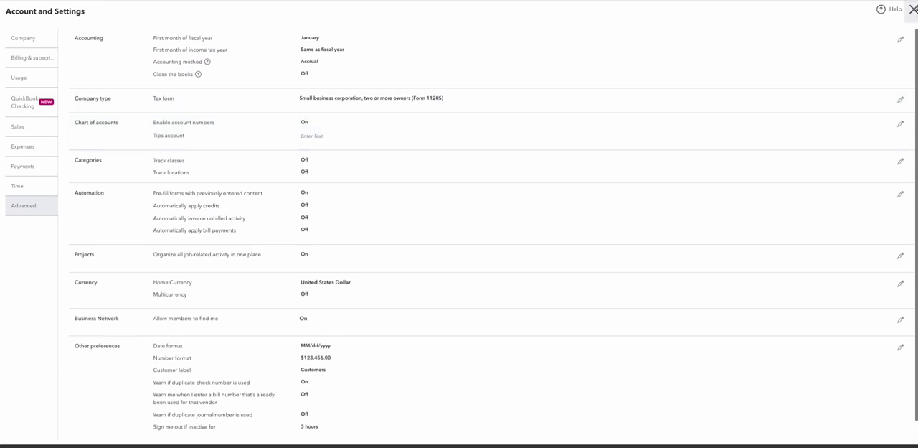
click(913, 9)
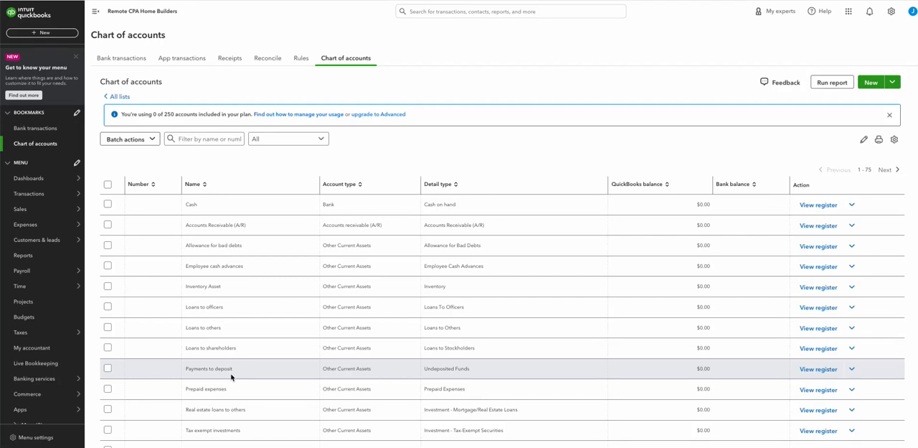
Review the default chart of accounts from assets through liabilities, equity, income and cost of goods sold to expenses
scroll(293, 280, down, 3)
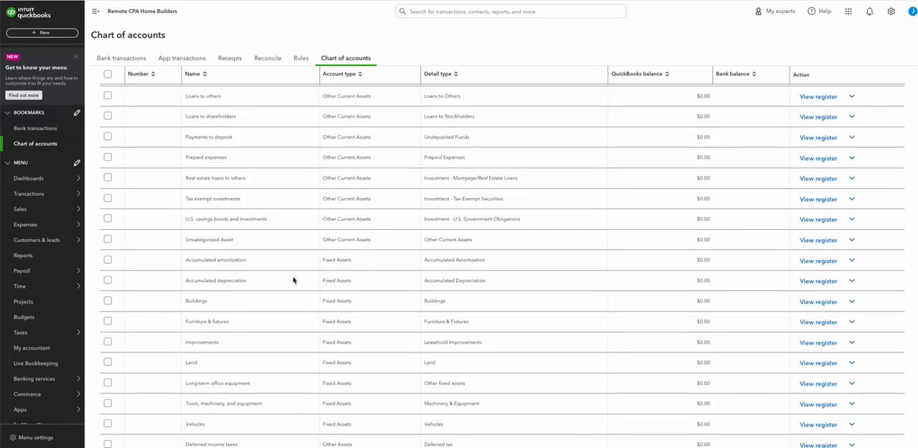
scroll(296, 260, down, 5)
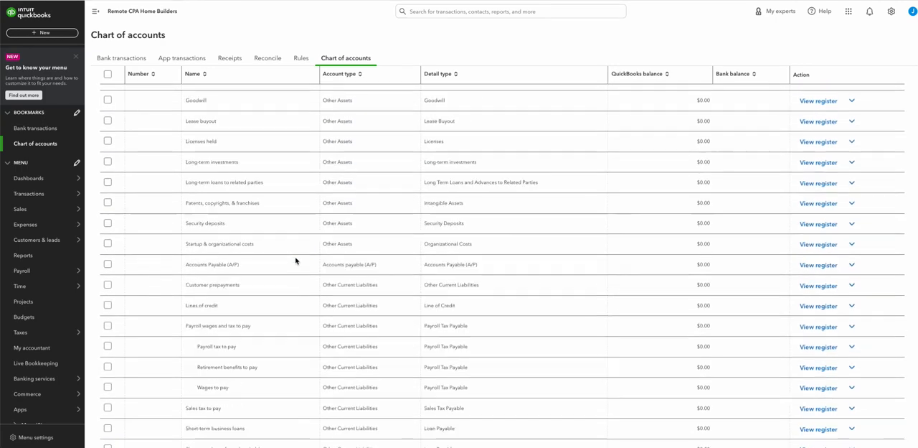
scroll(296, 261, down, 1)
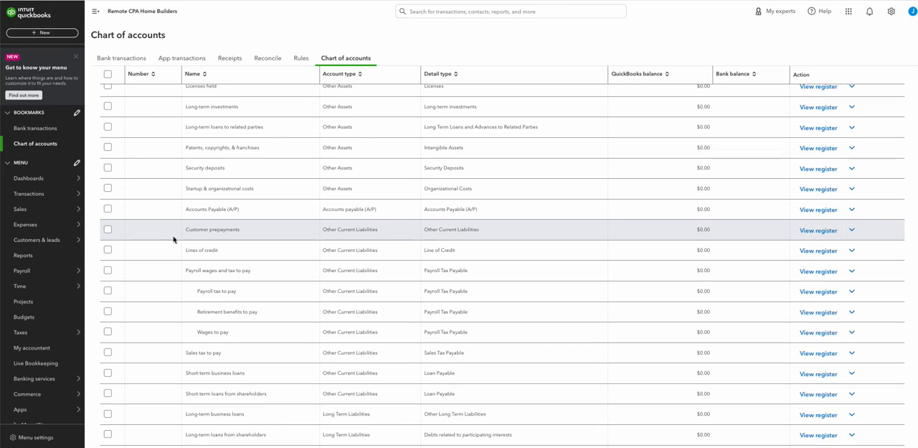
scroll(241, 248, down, 5)
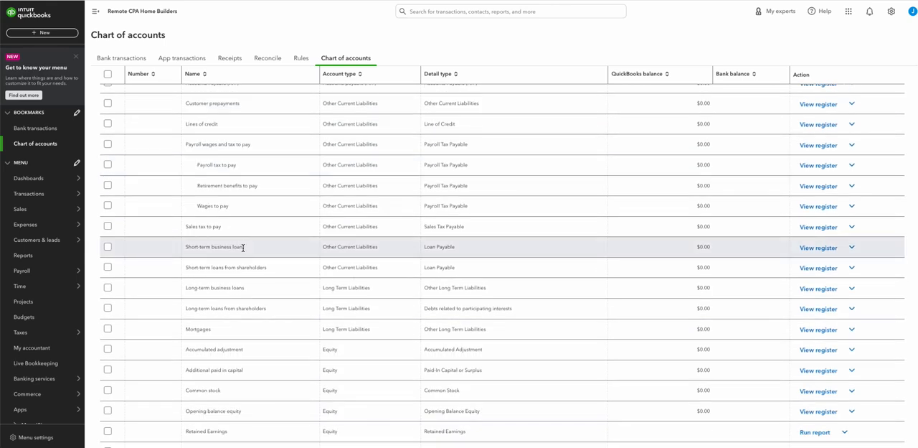
scroll(249, 251, down, 1)
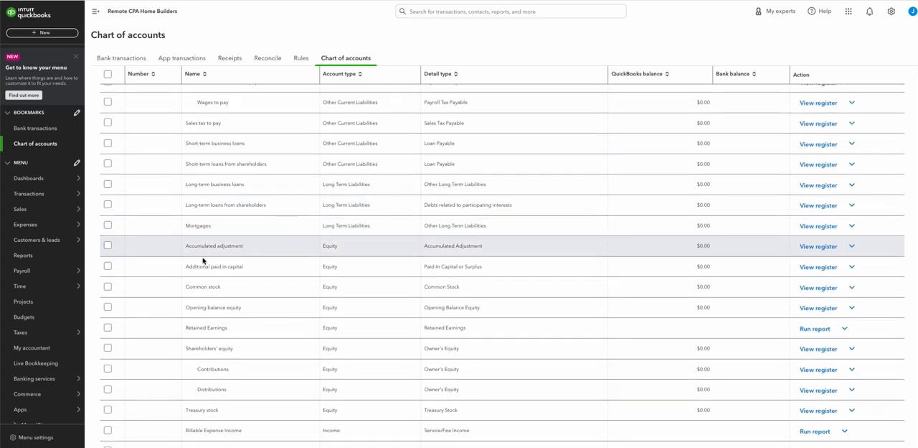
scroll(324, 251, down, 4)
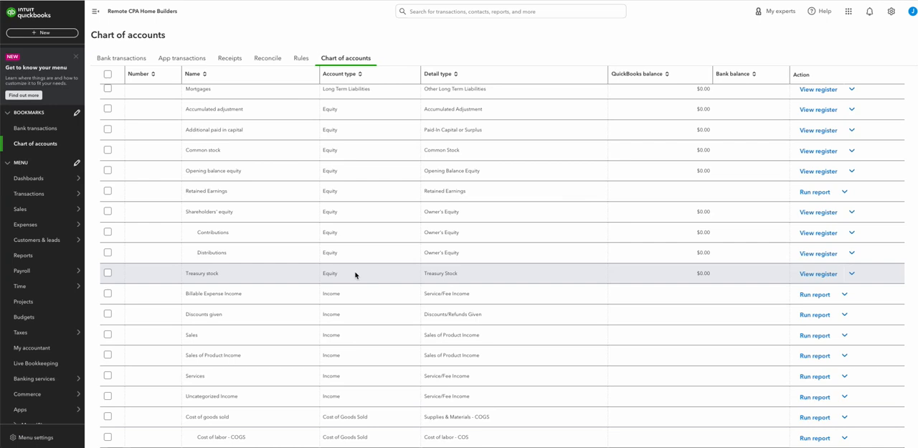
scroll(269, 319, down, 1)
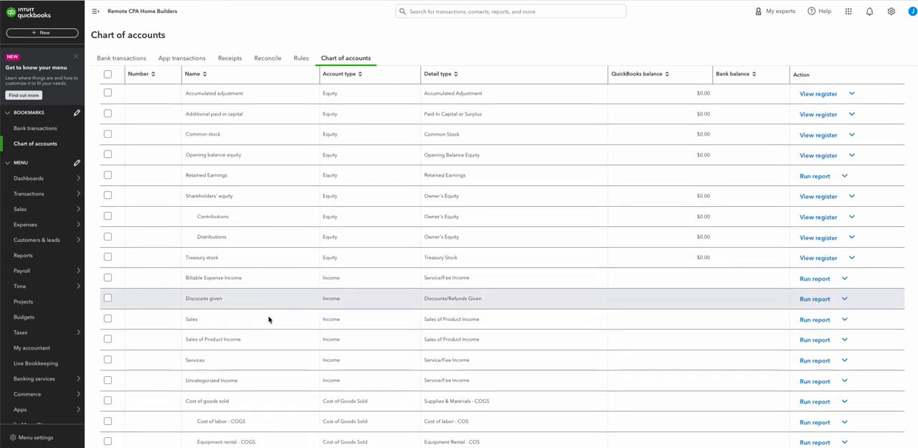
scroll(269, 319, down, 1)
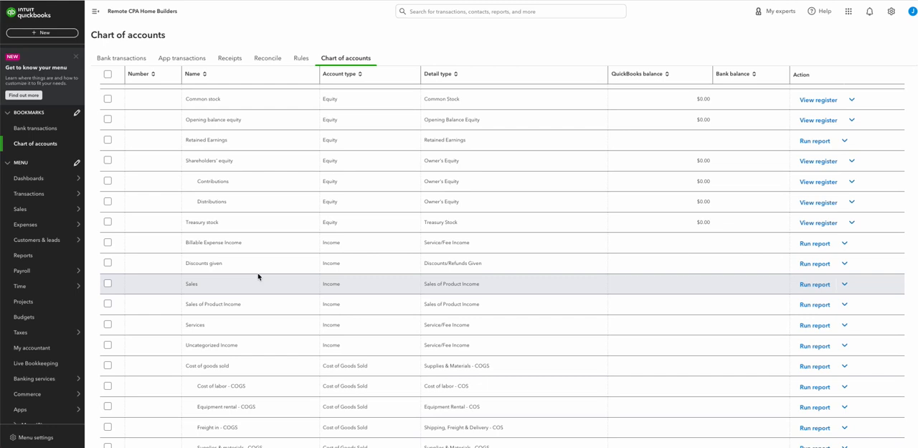
scroll(273, 277, down, 4)
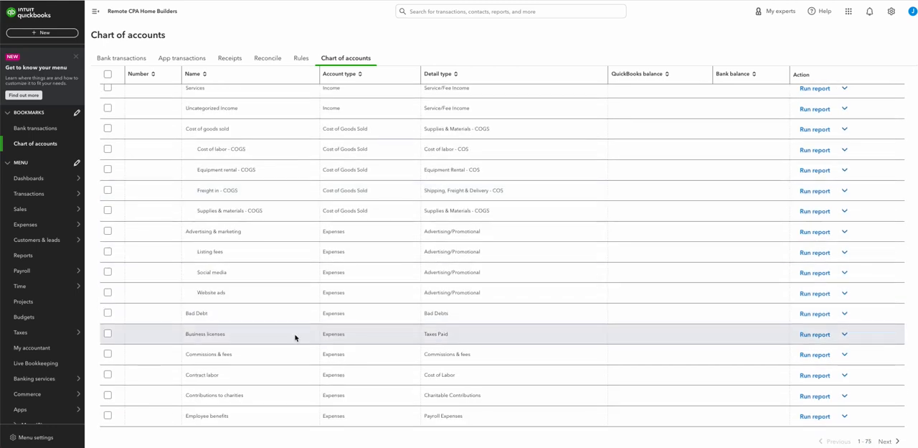
scroll(294, 337, down, 1)
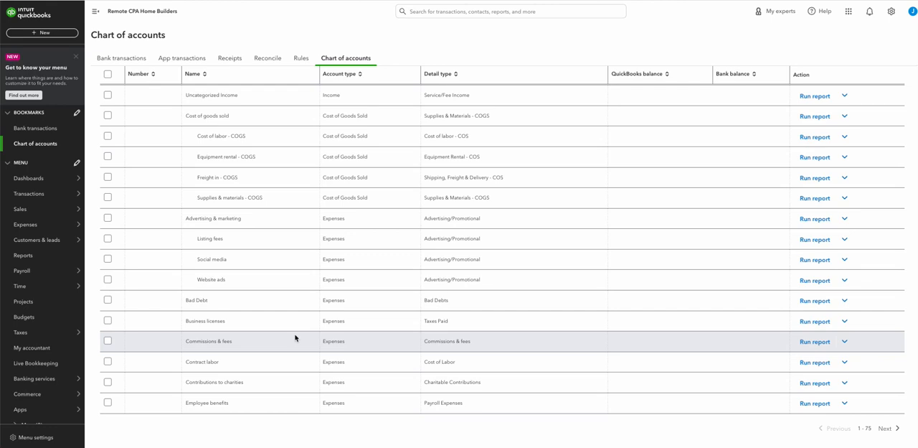
Return to the start of the account list and re-examine the account and detail types of the asset and liability accounts
scroll(335, 326, up, 10)
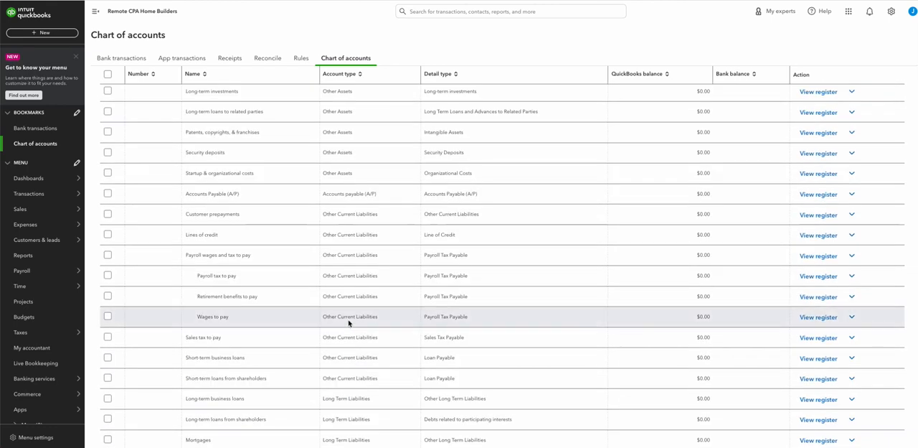
scroll(349, 321, up, 10)
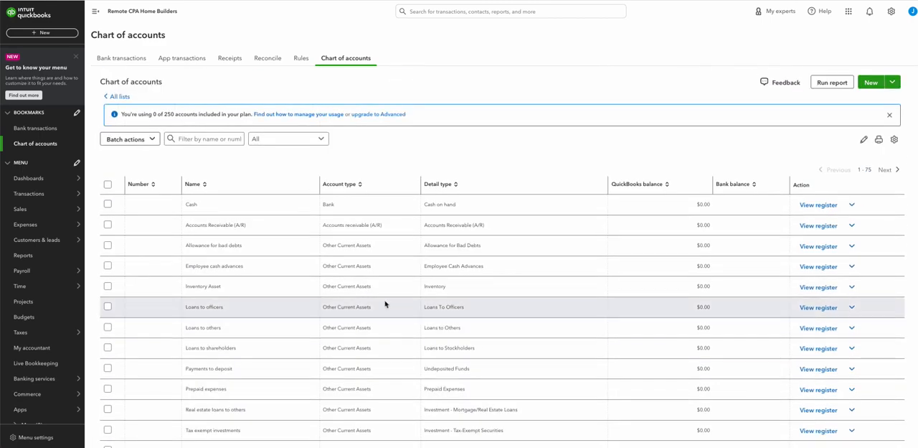
scroll(322, 342, down, 1)
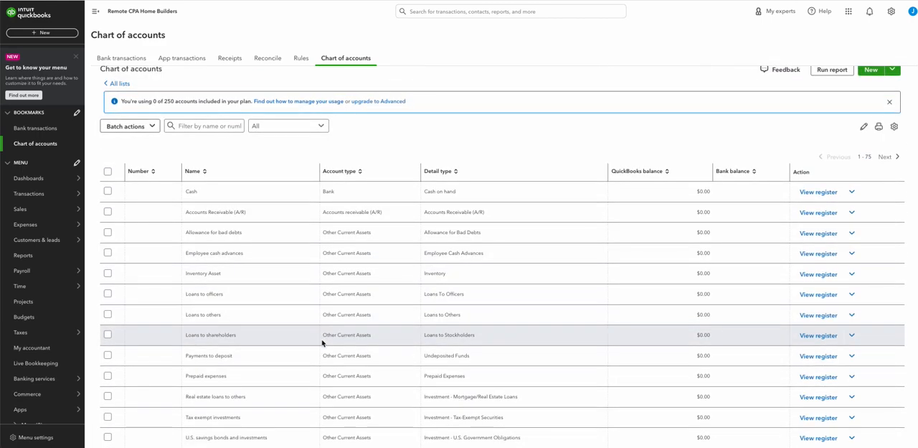
scroll(323, 344, down, 1)
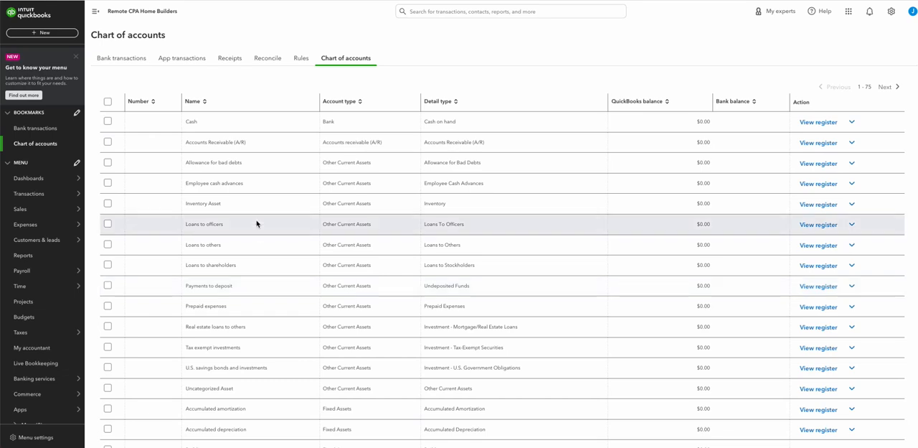
scroll(256, 222, down, 6)
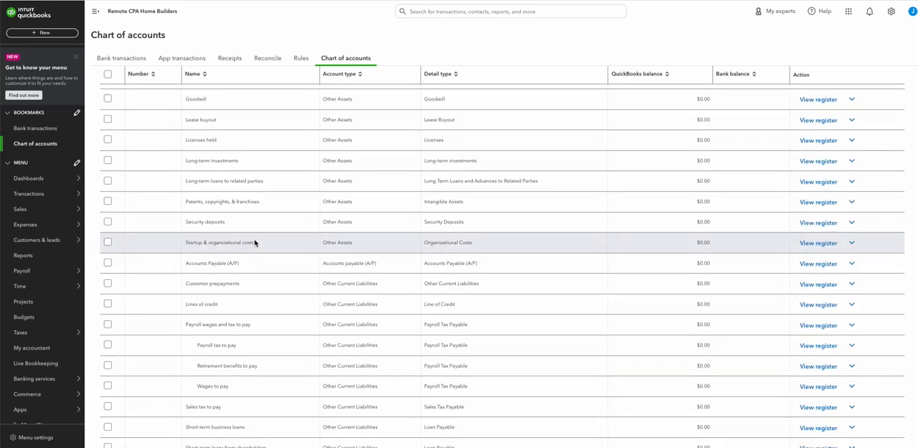
scroll(255, 243, down, 3)
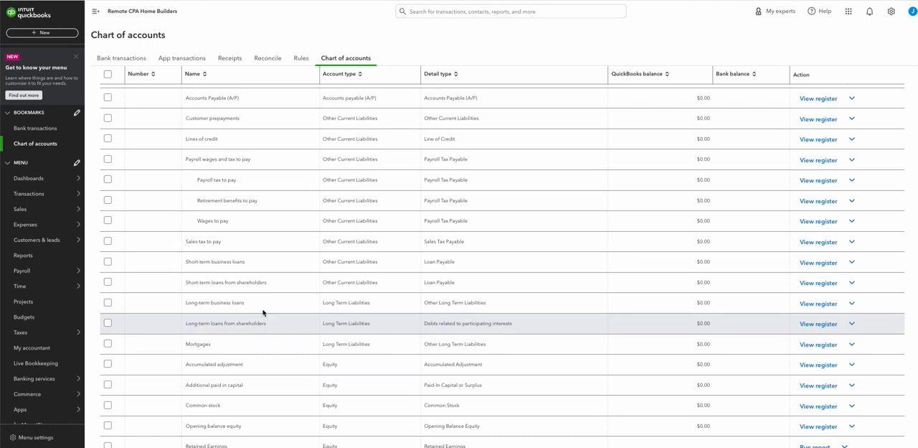
scroll(268, 308, up, 10)
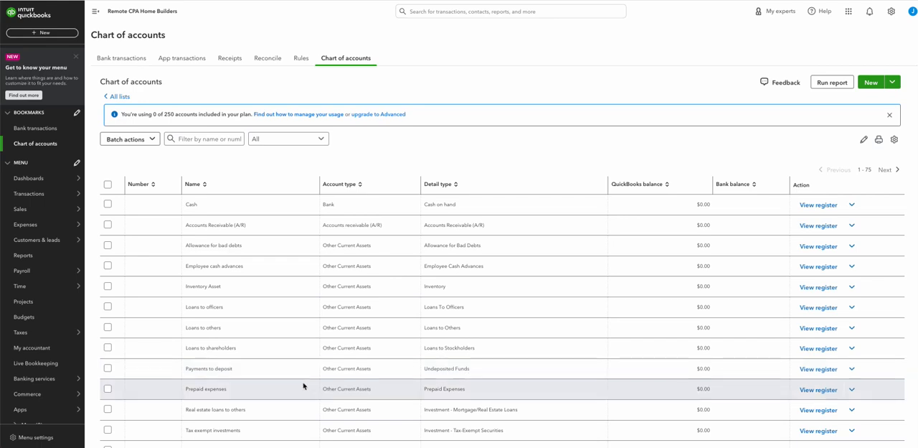
scroll(263, 362, down, 2)
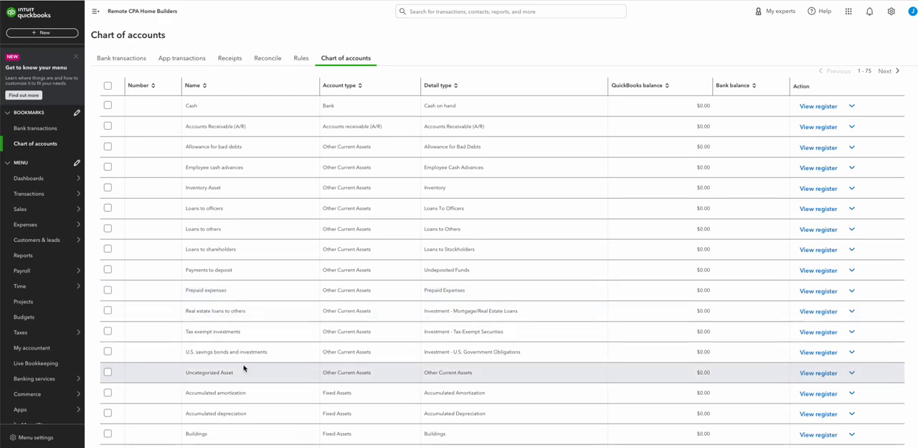
scroll(243, 368, down, 3)
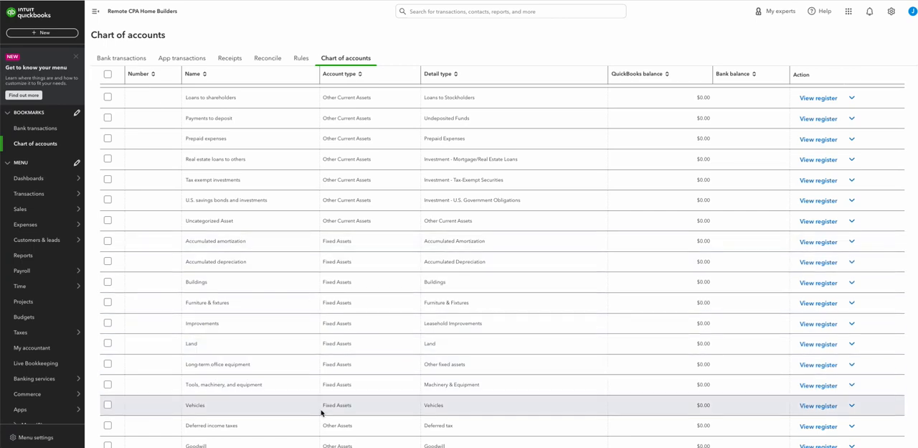
scroll(324, 409, down, 3)
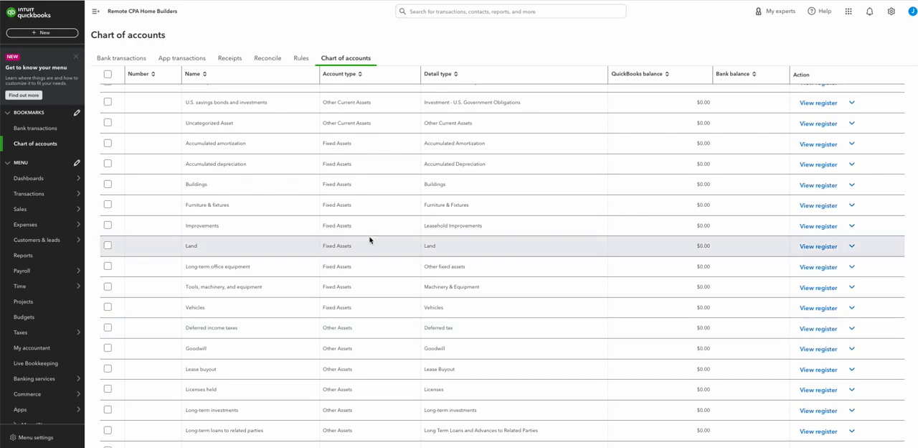
Examine the first page of accounts from fixed assets through liabilities, income and cost of goods sold to the first expense accounts
scroll(349, 318, down, 3)
scroll(344, 319, down, 5)
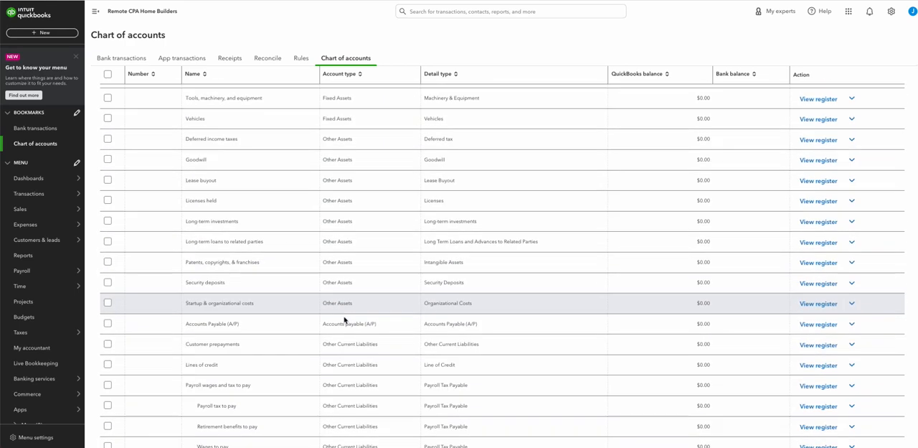
scroll(345, 320, down, 12)
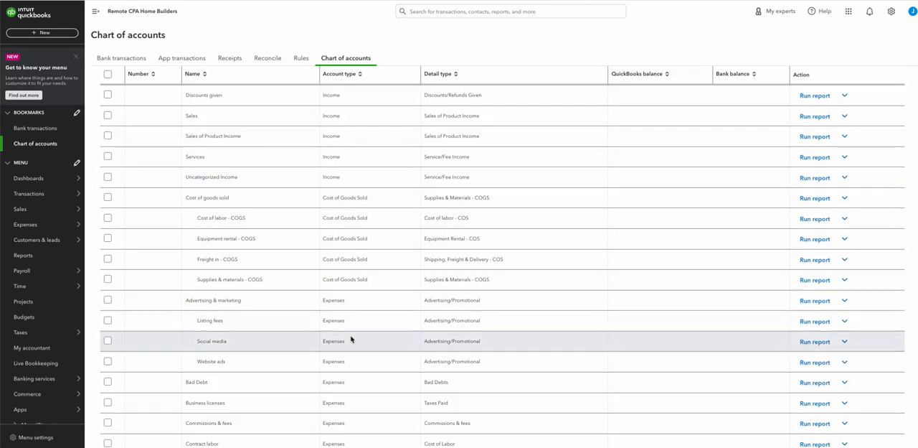
scroll(355, 308, down, 1)
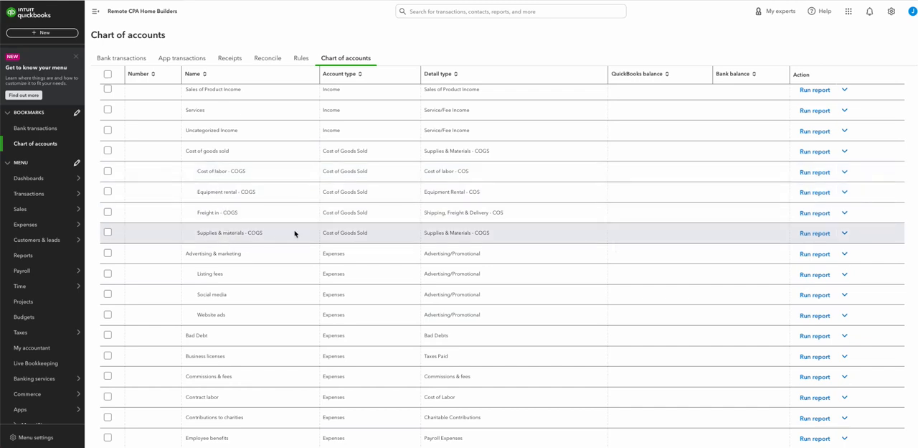
scroll(313, 293, down, 1)
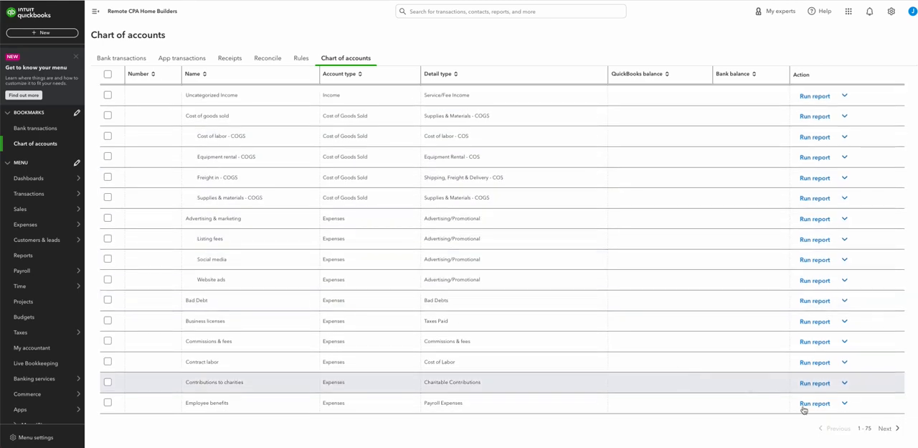
Show the second page of accounts and examine it from the other expense and other income accounts back to Employee benefits
click(888, 428)
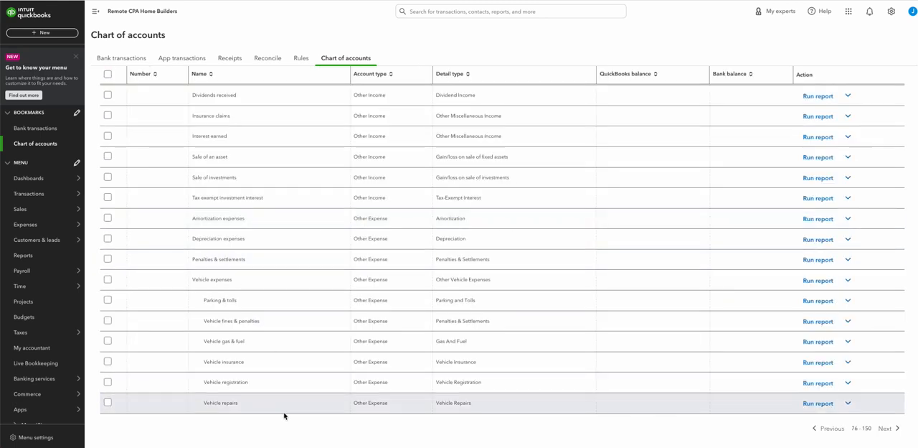
scroll(250, 334, up, 5)
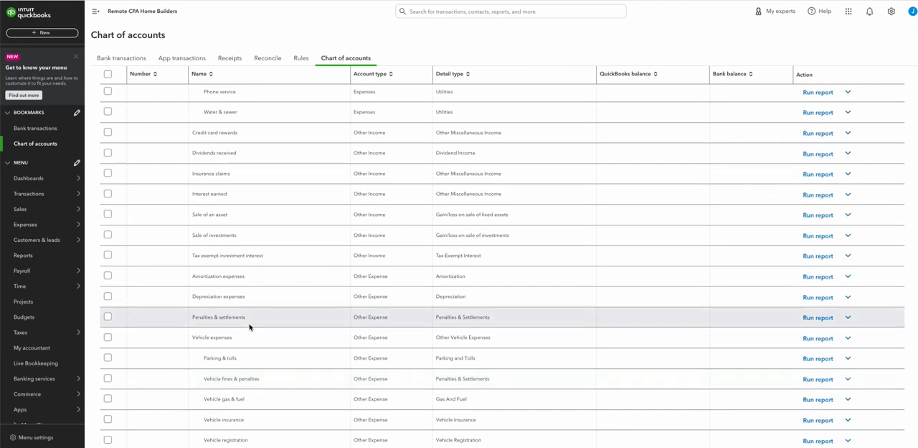
scroll(250, 327, up, 10)
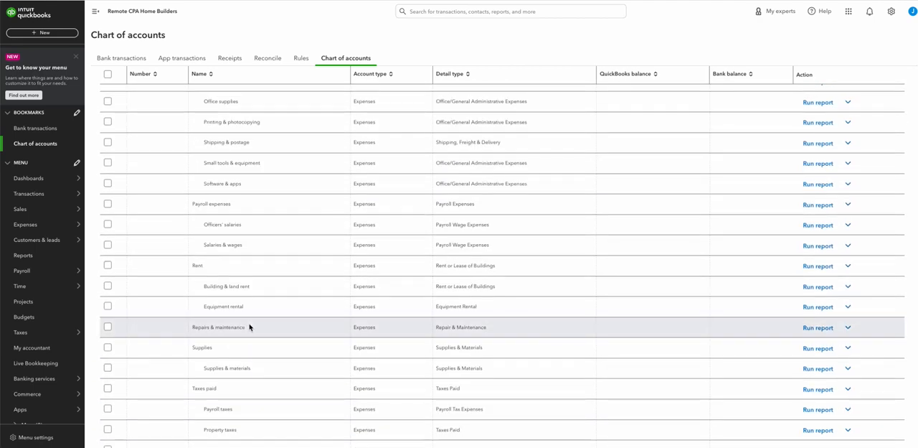
scroll(250, 327, up, 10)
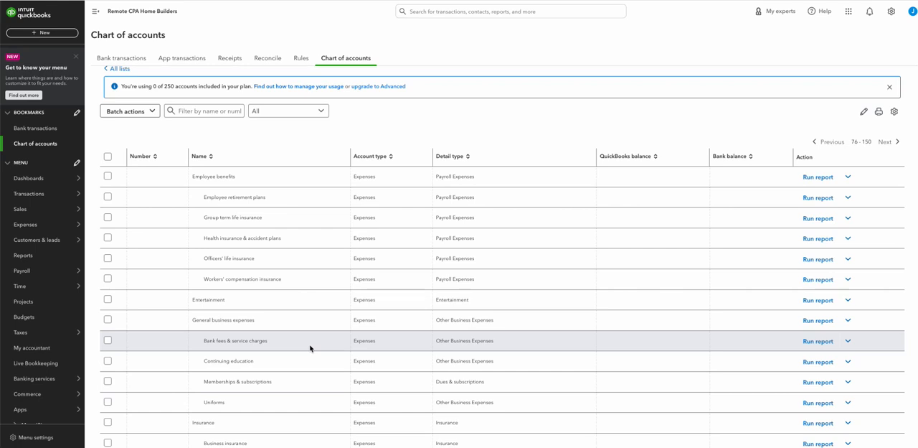
Merge the Business insurance account into its parent by removing its sub-account status, renaming it Insurance, saving and accepting the merge
scroll(309, 348, down, 2)
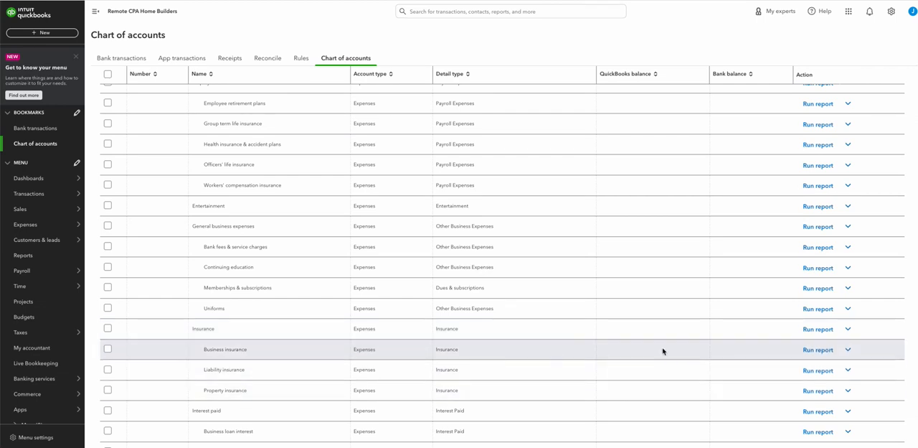
click(847, 352)
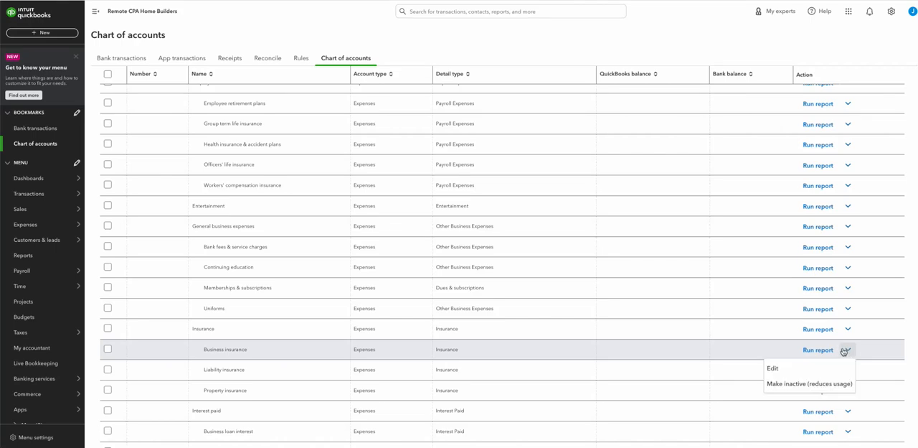
click(791, 365)
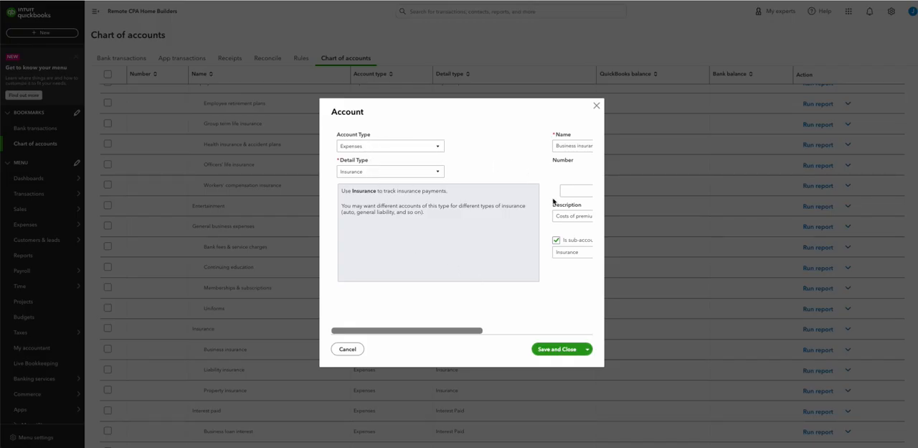
click(557, 241)
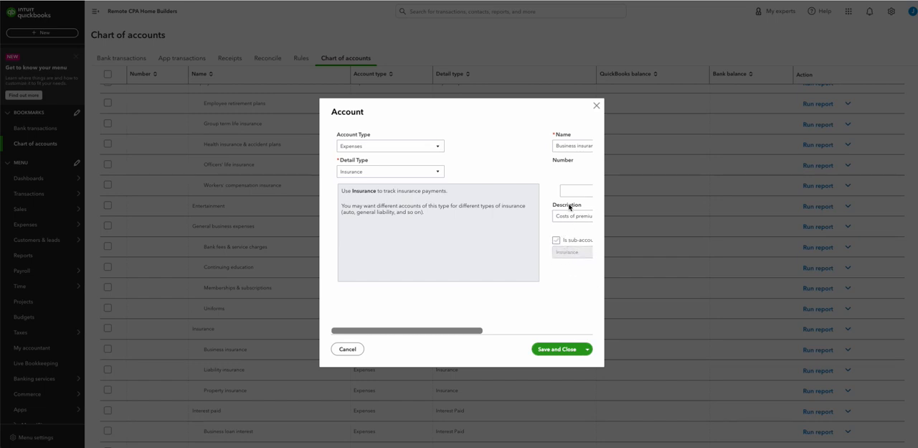
triple_click(572, 145)
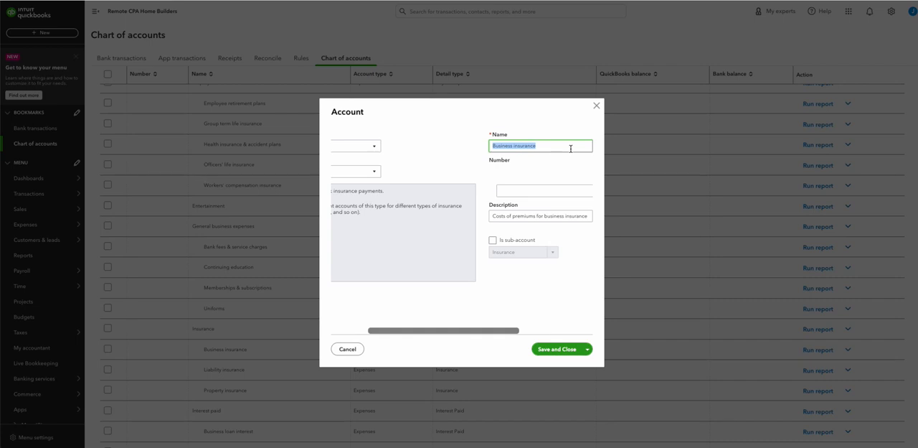
key(BackSpace)
drag(484, 332, 430, 331)
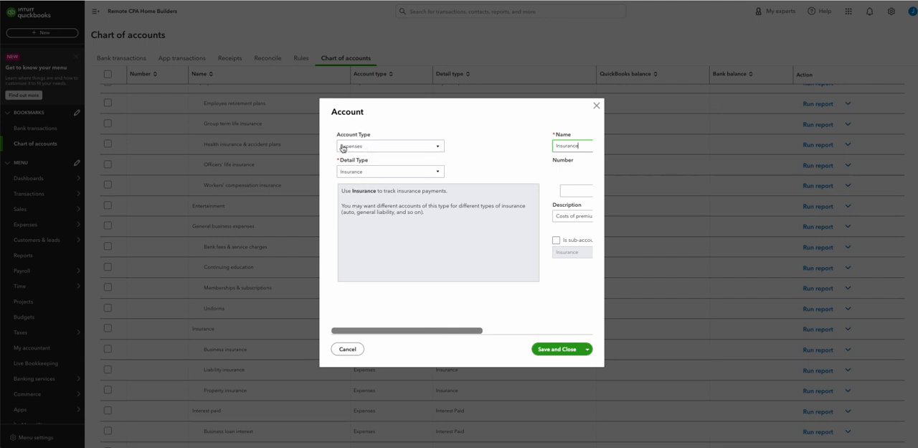
click(545, 351)
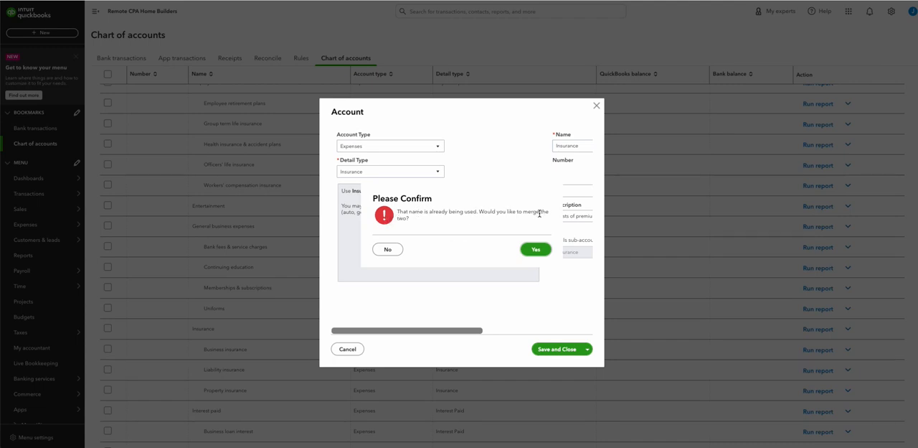
click(538, 249)
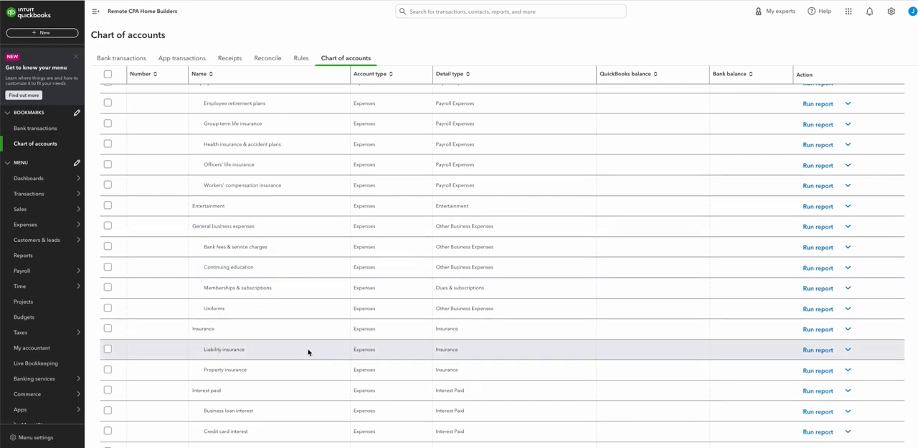
Look over the remaining expense accounts, filter the account list by "purchas", and clear the filter
scroll(298, 326, down, 3)
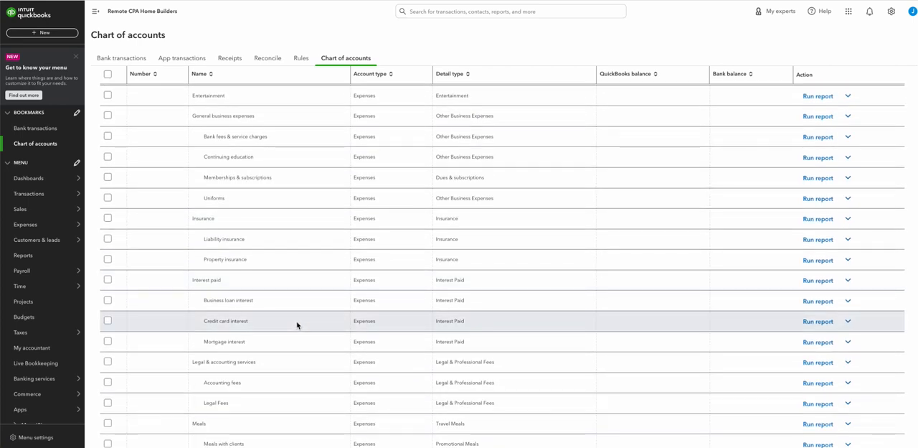
scroll(297, 324, down, 10)
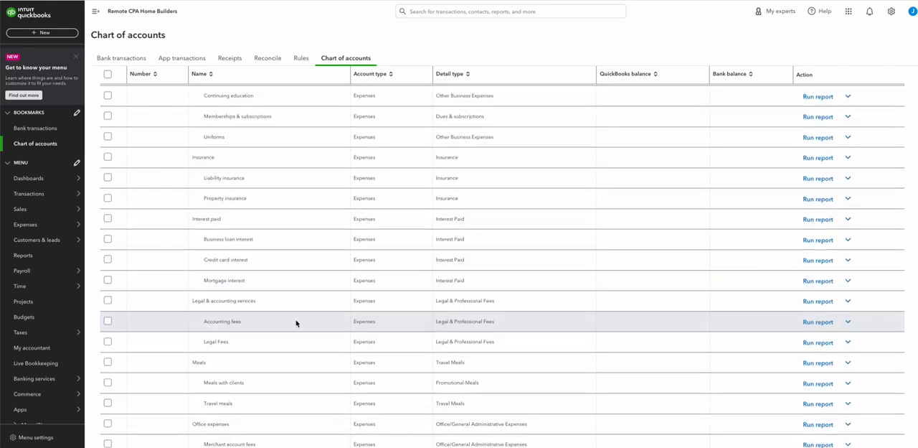
scroll(296, 330, down, 4)
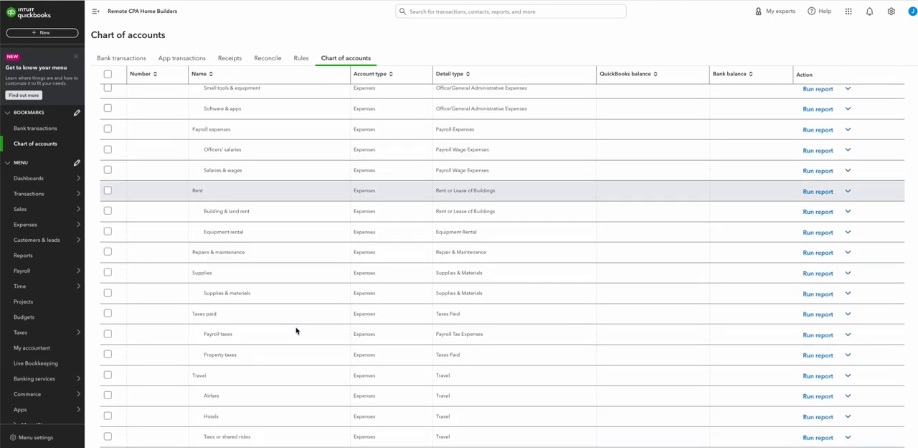
scroll(297, 333, up, 20)
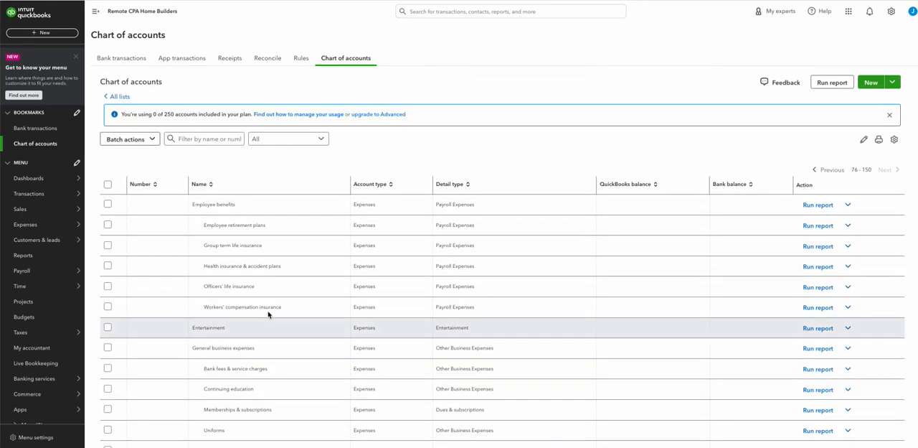
click(195, 140)
text(purchas)
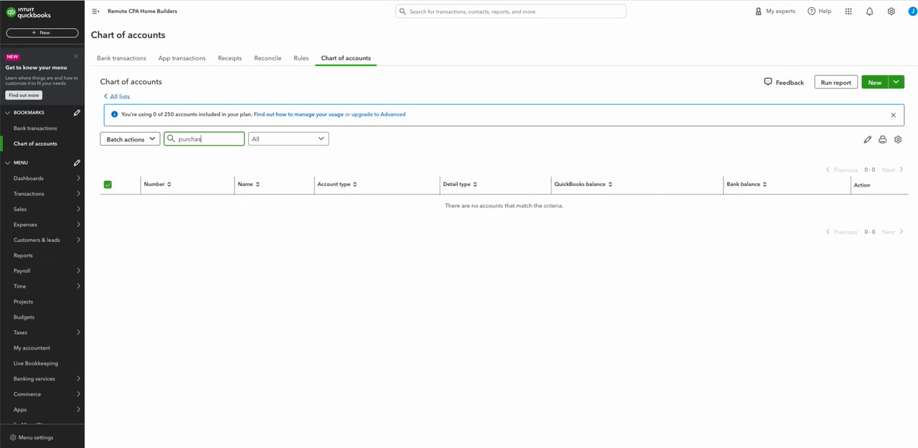
key(BackSpace)
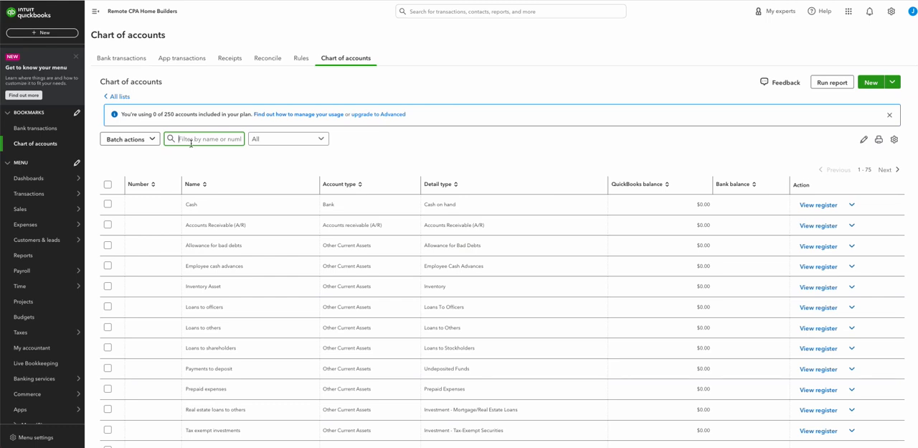
Filter the account list by "cogs" and by "cost" to examine the Cost of goods sold account and its sub-accounts, and clear the filter
text(cogs)
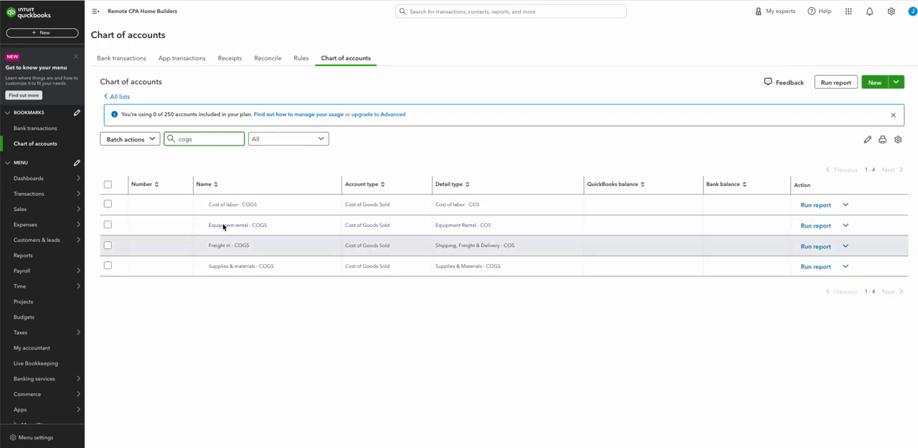
double_click(190, 140)
text(co)
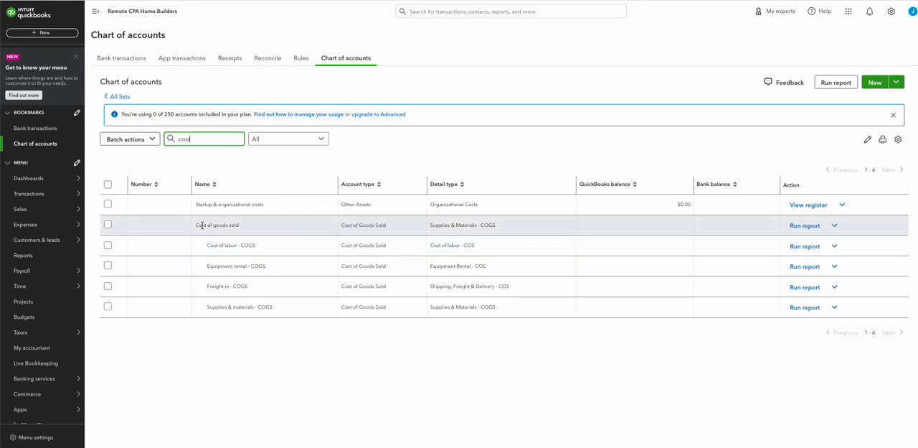
drag(195, 226, 251, 228)
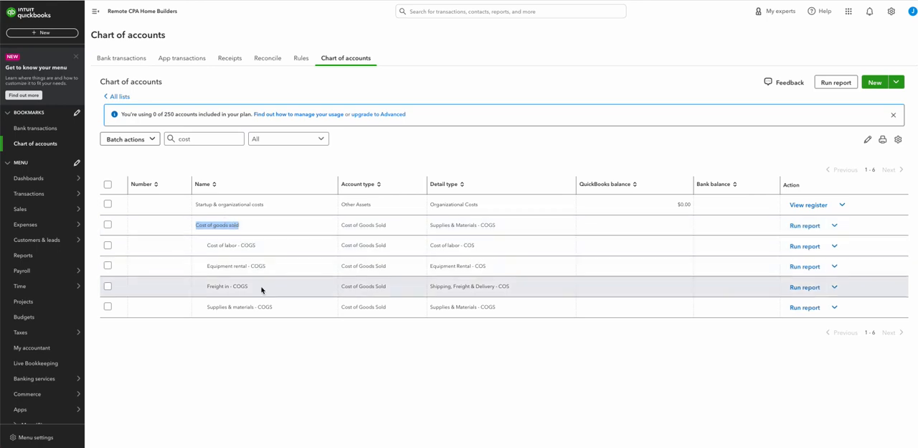
click(200, 141)
key(ctrl+a)
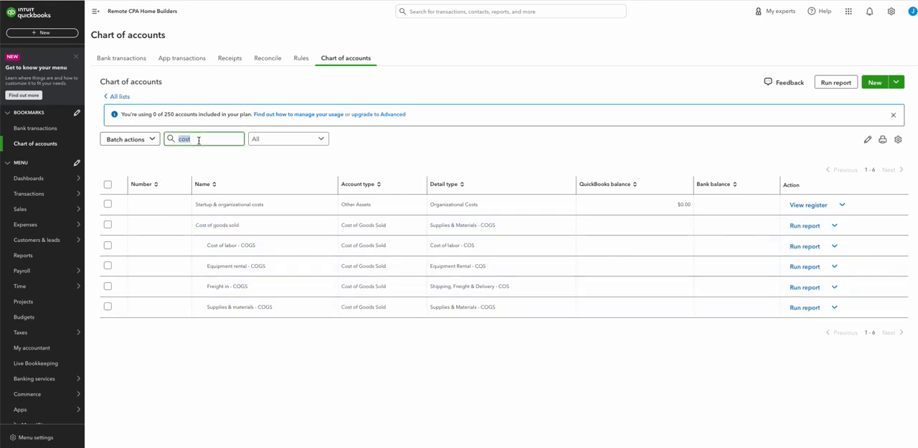
key(BackSpace)
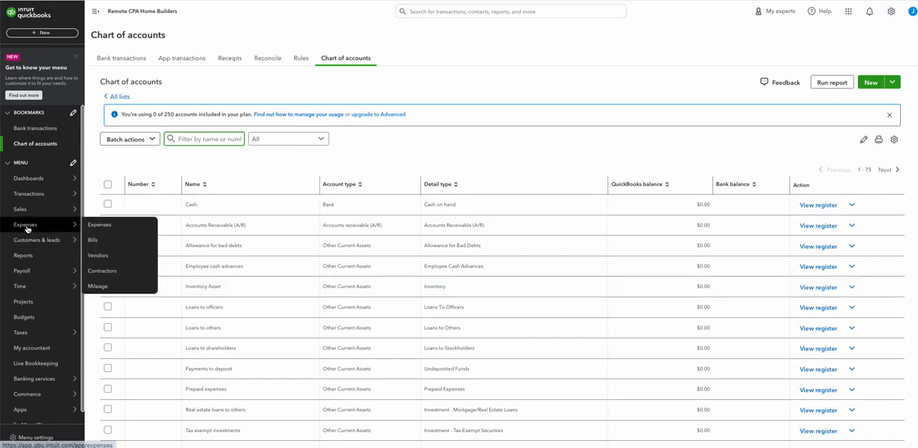
Open the overview of all company lists, view the Payment Methods list, and return to the overview
mouse_move(23, 209)
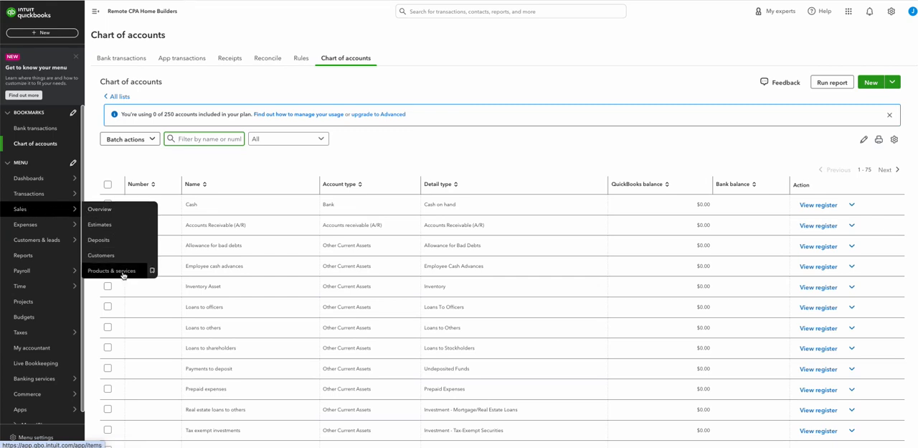
click(891, 11)
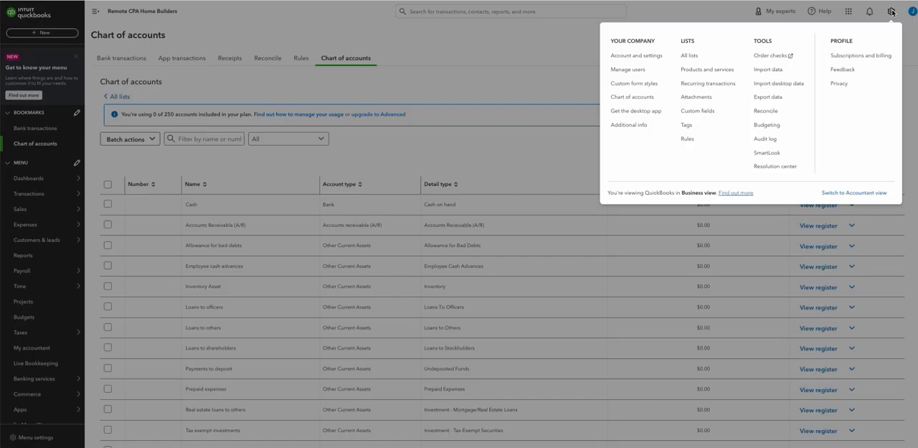
click(689, 56)
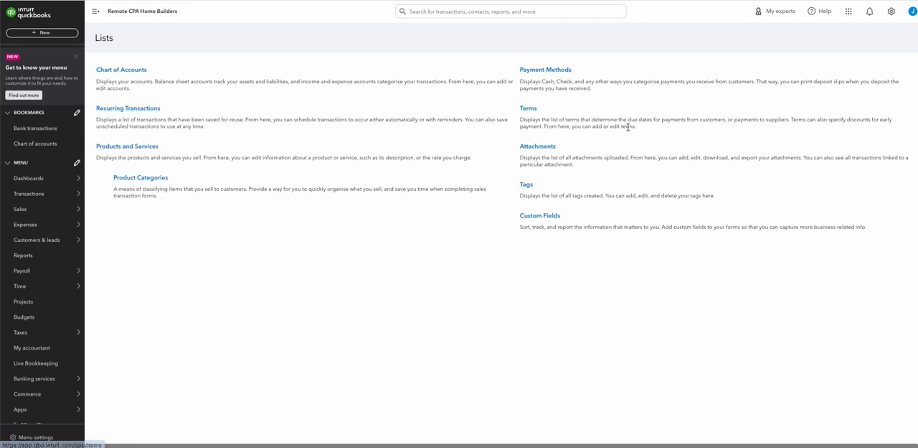
click(540, 73)
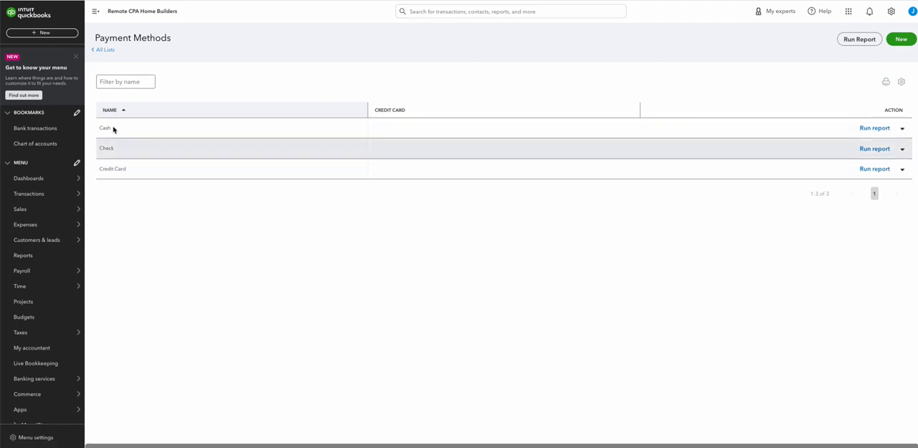
click(106, 50)
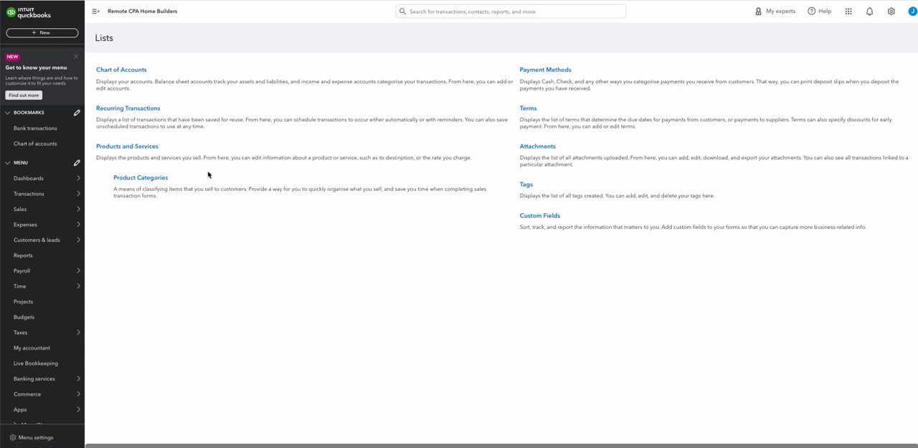
Open the Products and Services list, view the blank form for a new service item, and close it without creating anything
click(131, 148)
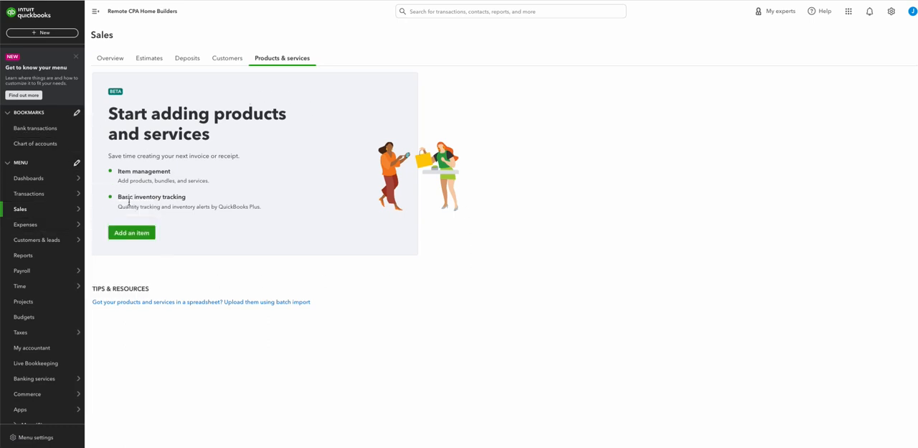
click(138, 233)
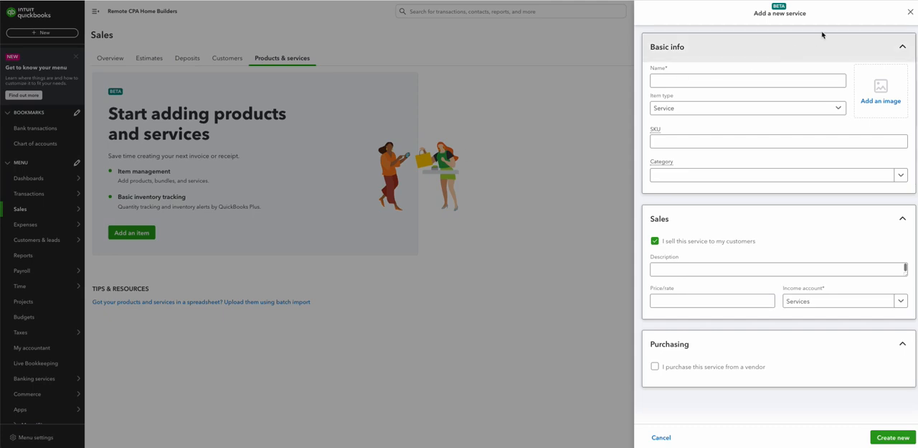
click(539, 259)
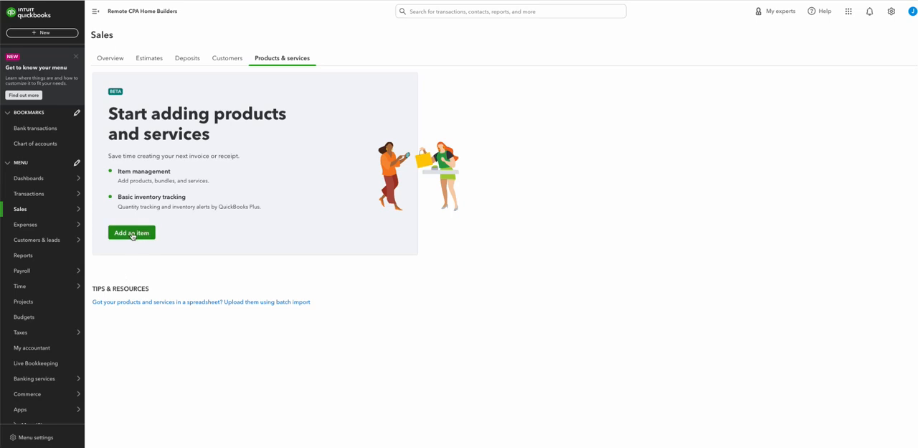
Check the blank new service form, cancel it, and open the batch import of products and services from a spreadsheet
click(132, 234)
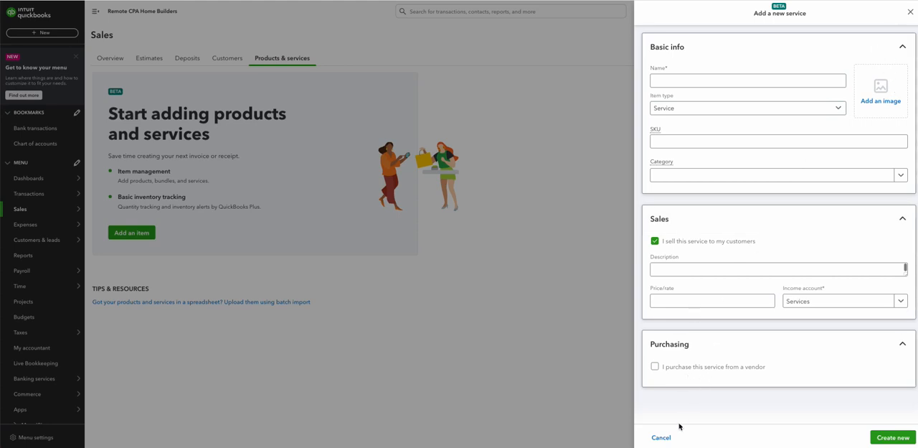
click(662, 436)
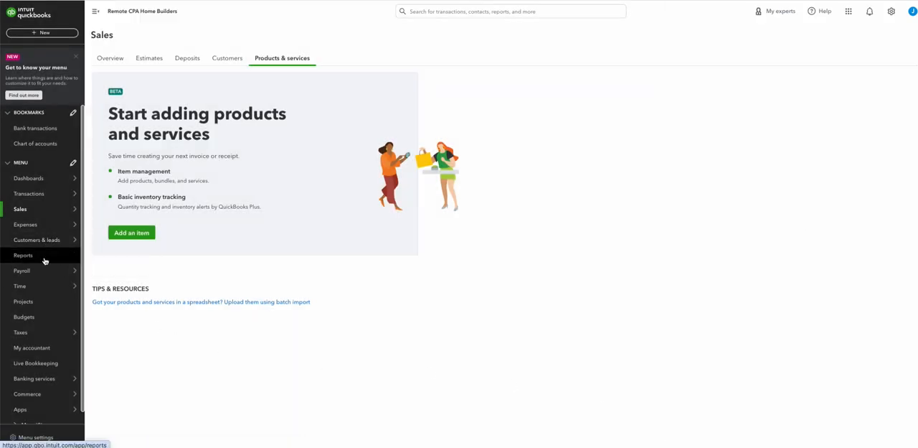
mouse_move(45, 220)
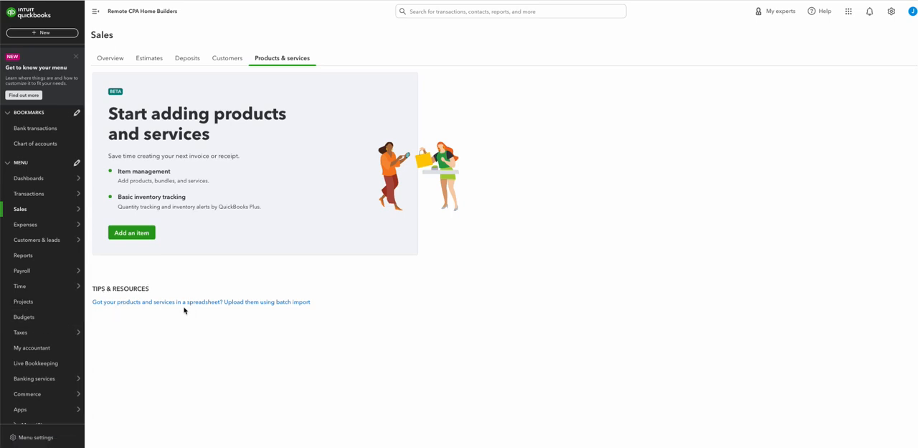
click(237, 304)
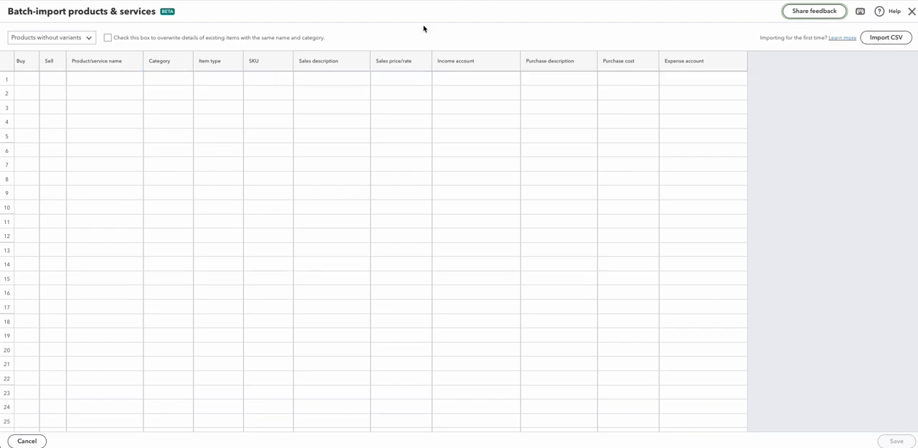
click(32, 79)
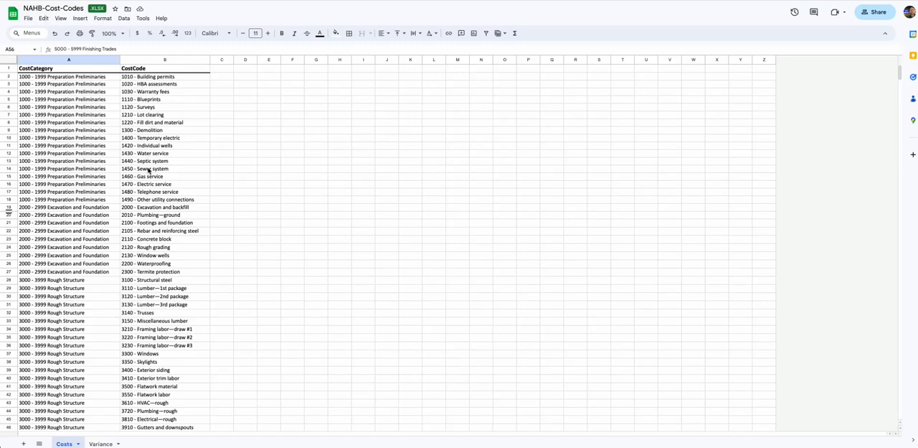
Switch to the NAHB-Cost-Codes spreadsheet and examine the CostCategory and CostCode columns, highlighting the codes from Building permits through Framing labor draw #2
click(159, 91)
click(159, 70)
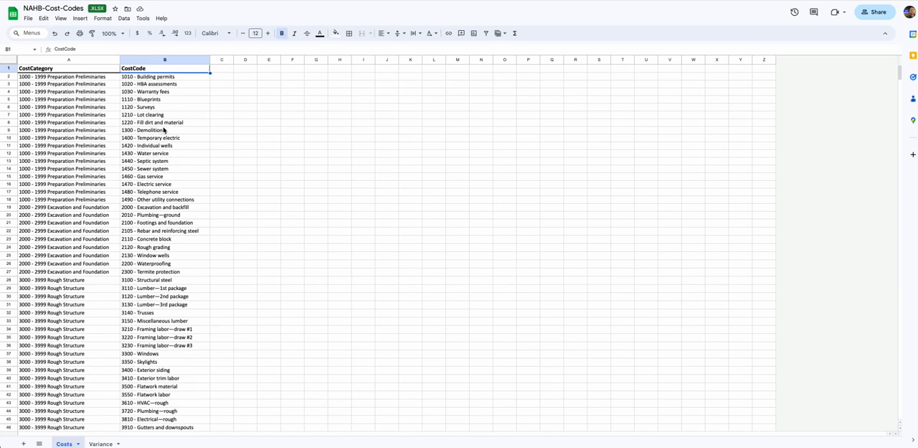
click(67, 70)
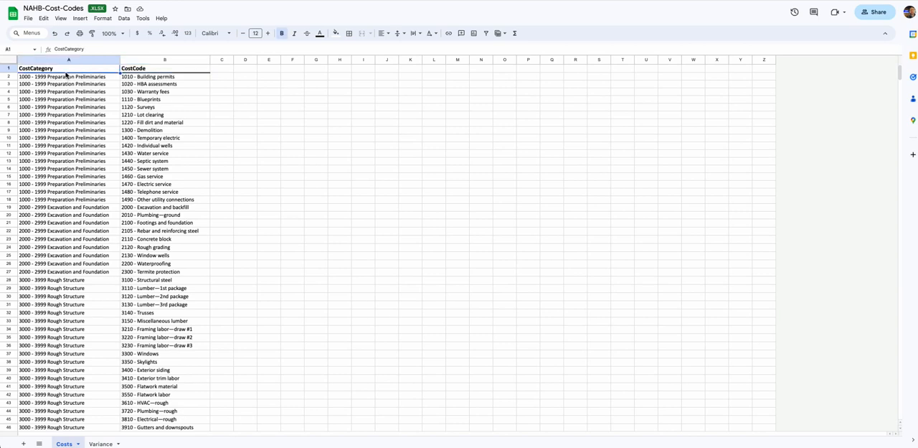
click(161, 162)
click(172, 102)
click(156, 77)
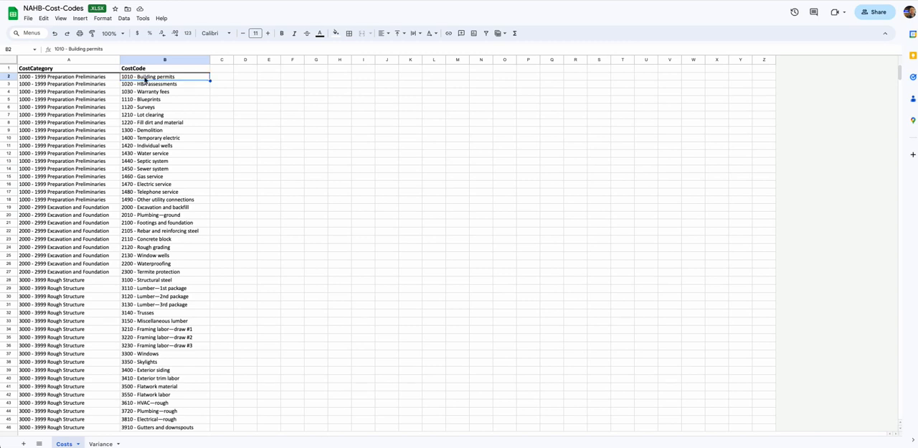
drag(145, 81, 151, 343)
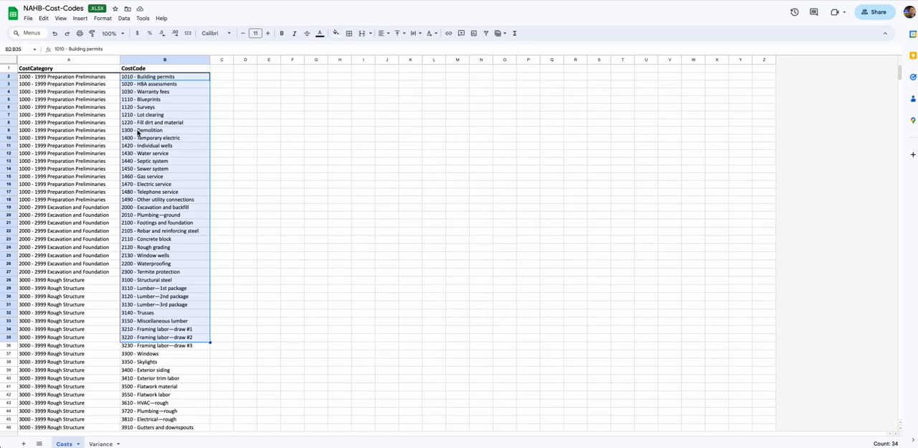
click(164, 79)
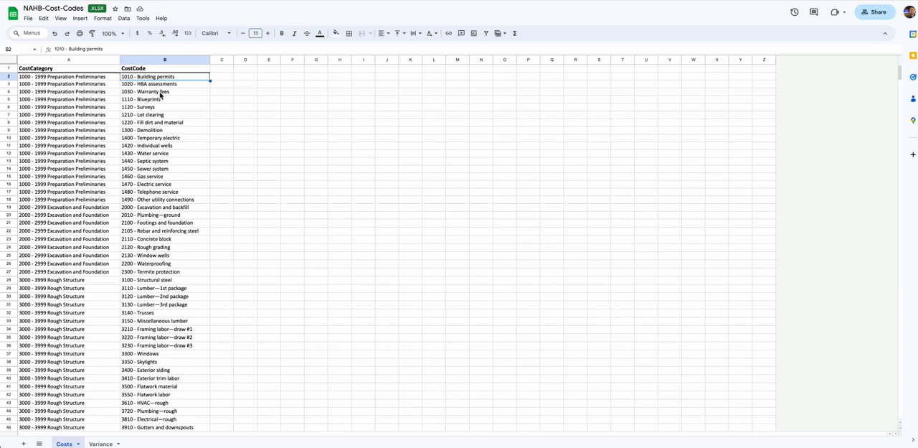
Go through the rows of the 1000 - 1999 Preparation Preliminaries category in the CostCategory column
key(Left)
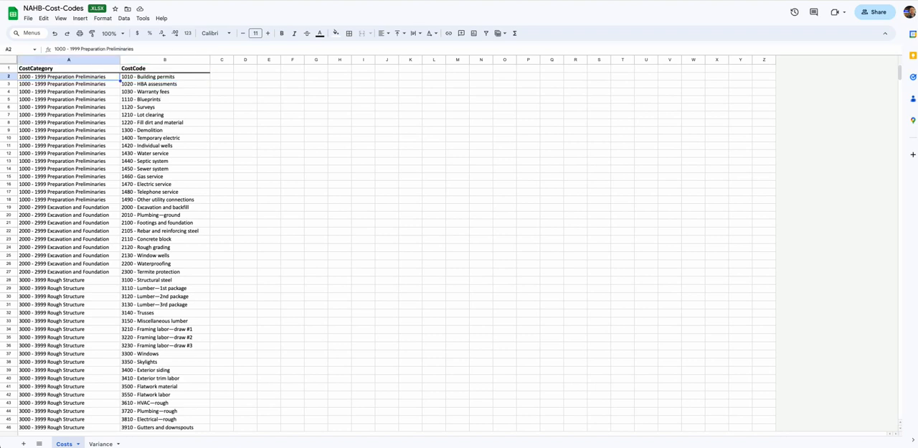
key(Down)
key(Down)
key(Down)
key(Down)
key(Down)
key(Down)
key(Down)
key(Down)
key(Down)
key(Down)
key(Down)
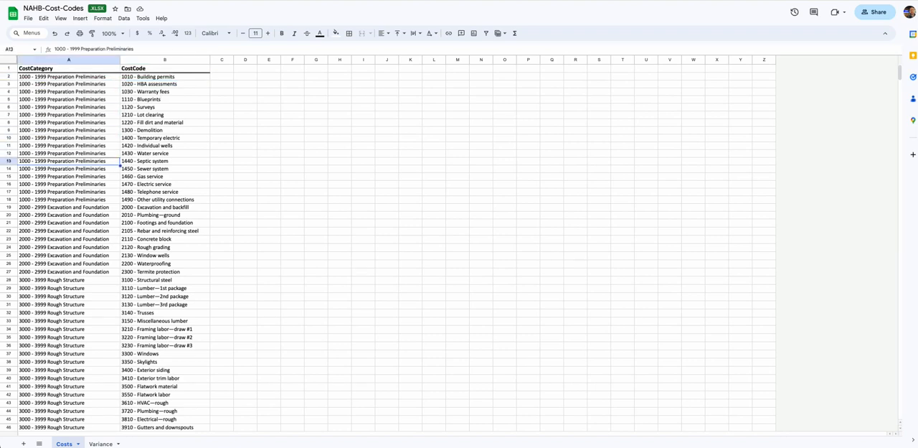
key(Down)
key(Down)
key(Down)
key(Down)
key(Down)
key(Up)
key(Up)
key(Up)
key(Up)
key(Up)
key(Up)
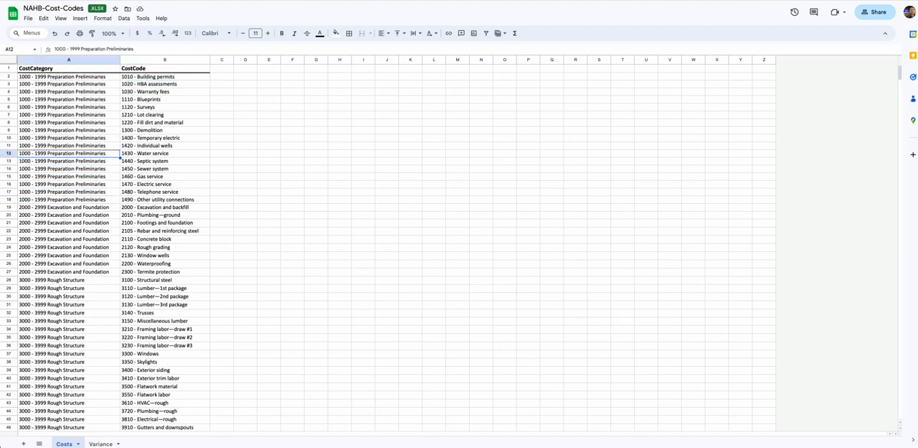
key(Up)
key(Up)
key(Up)
key(Up)
key(Up)
key(Up)
key(Up)
key(Up)
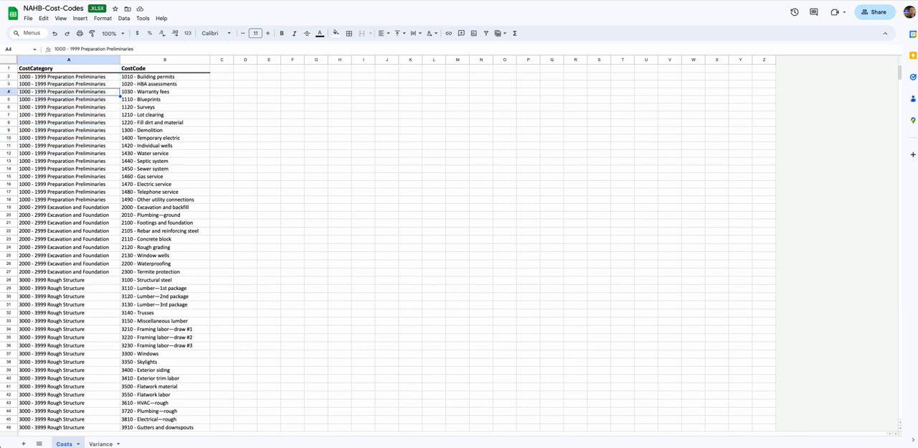
key(Down)
key(Down)
key(Down)
key(Down)
key(Down)
key(Down)
key(Down)
key(Down)
key(Down)
key(Down)
key(Down)
key(Down)
key(Down)
key(Down)
key(Down)
key(Up)
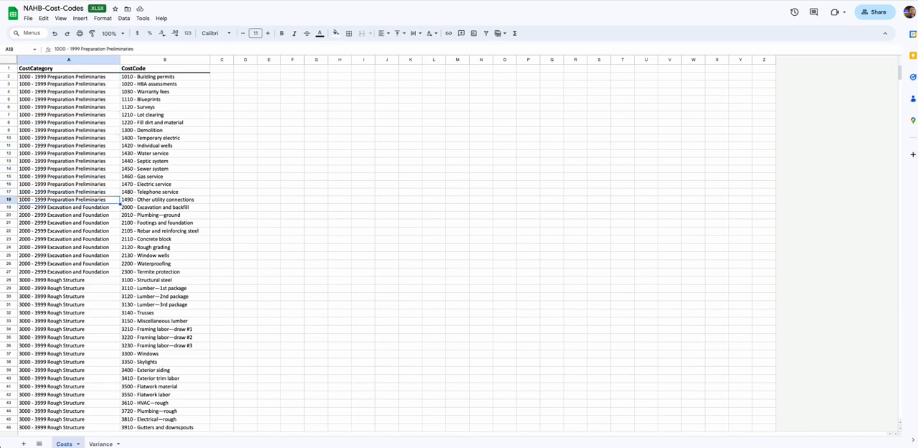
Highlight the cost codes from 1010 - Building permits down to 3120 - Lumber 2nd package to review them
click(164, 76)
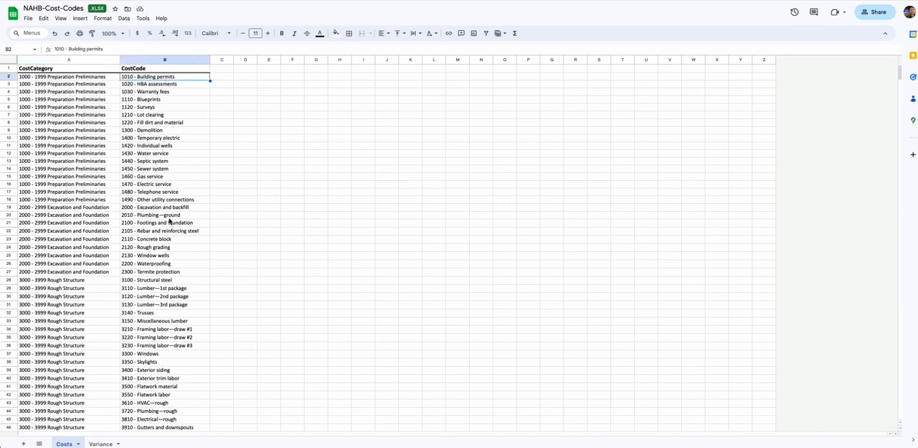
key(shift+Down)
key(shift+Down)
key(shift+Down)
key(shift+Down)
key(shift+Down)
key(shift+Down)
key(shift+Down)
key(shift+Down)
key(shift+Down)
key(shift+Down)
key(shift+Down)
key(shift+Down)
key(shift+Down)
key(shift+Down)
key(shift+Down)
key(shift+Down)
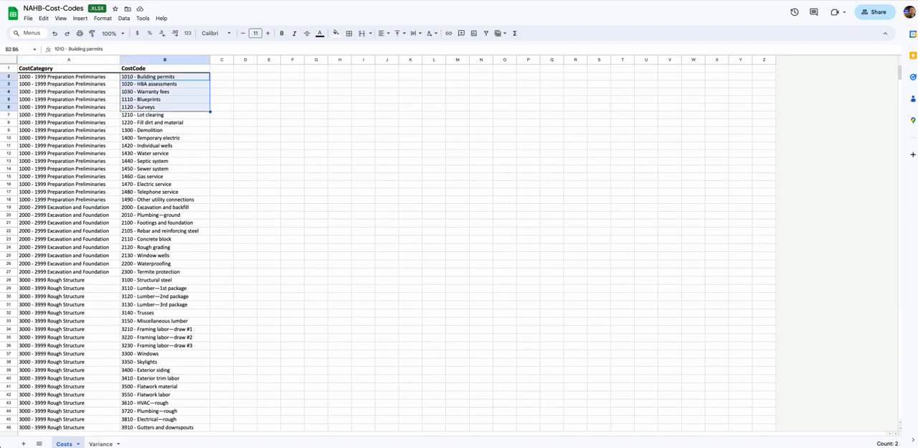
key(shift+Down)
key(shift+Down)
key(shift+Down)
key(shift+Down)
key(shift+Down)
key(shift+Down)
key(shift+Down)
key(shift+Down)
key(shift+Down)
key(shift+Down)
key(shift+Down)
key(shift+Down)
key(shift+Down)
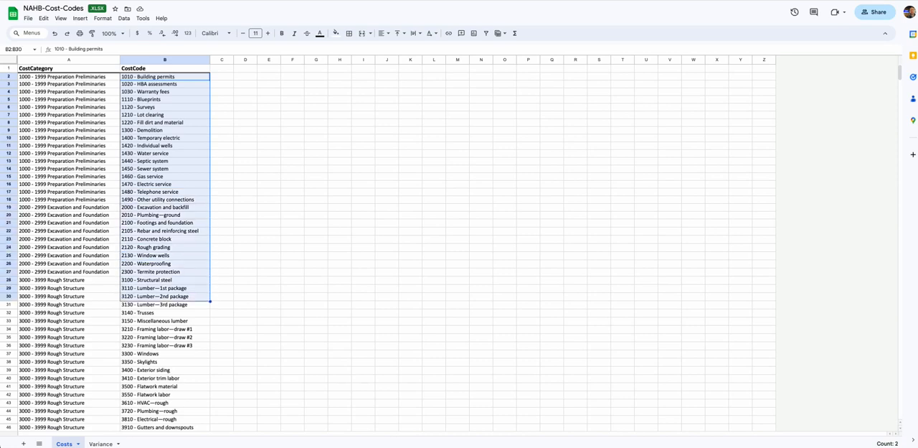
Examine the cost codes in the Full Enclosure category, from Roofing material to Painting exterior
click(135, 330)
scroll(132, 334, down, 5)
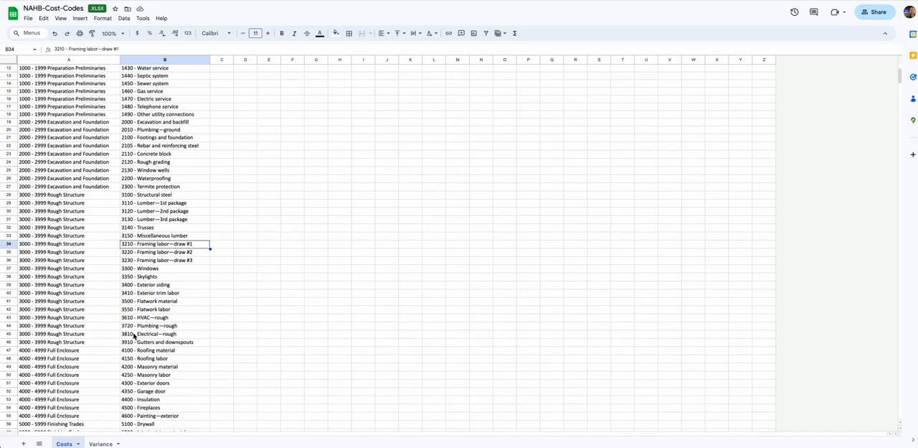
click(145, 306)
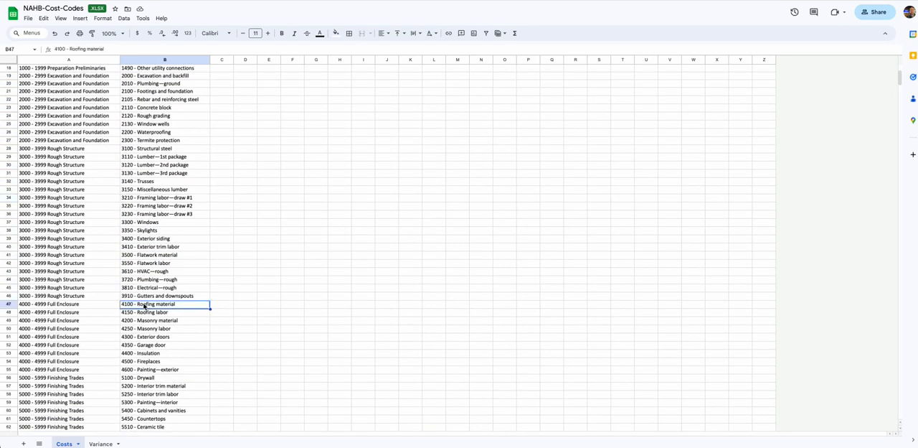
click(158, 370)
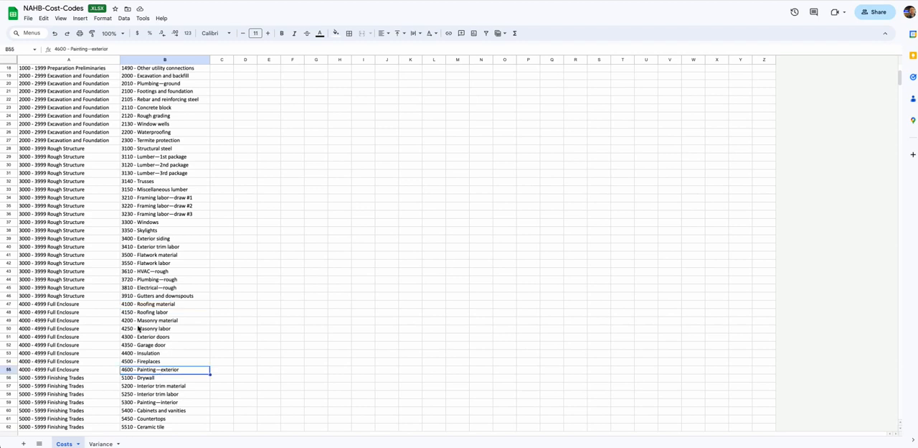
click(69, 308)
click(164, 307)
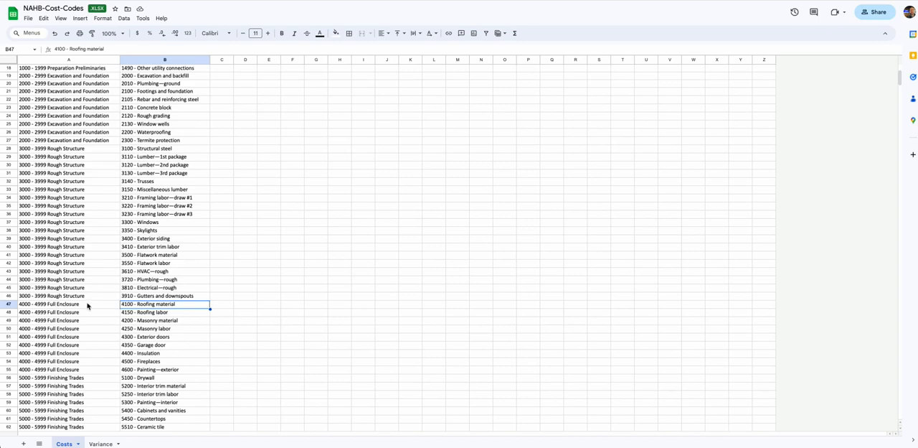
Look over the cost categories from Rough Structure through Finishing Trades to Completion and Inspection, and return to the CostCategory heading
click(63, 294)
scroll(59, 148, up, 5)
click(62, 72)
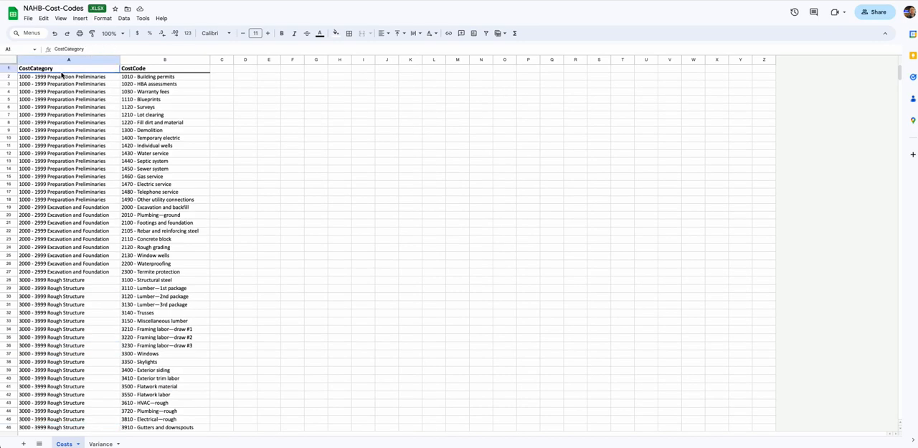
click(67, 282)
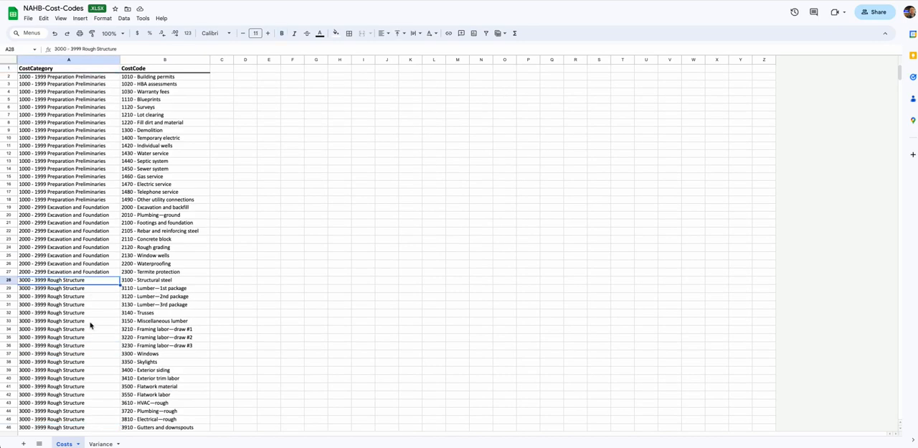
scroll(90, 324, down, 6)
scroll(90, 325, down, 7)
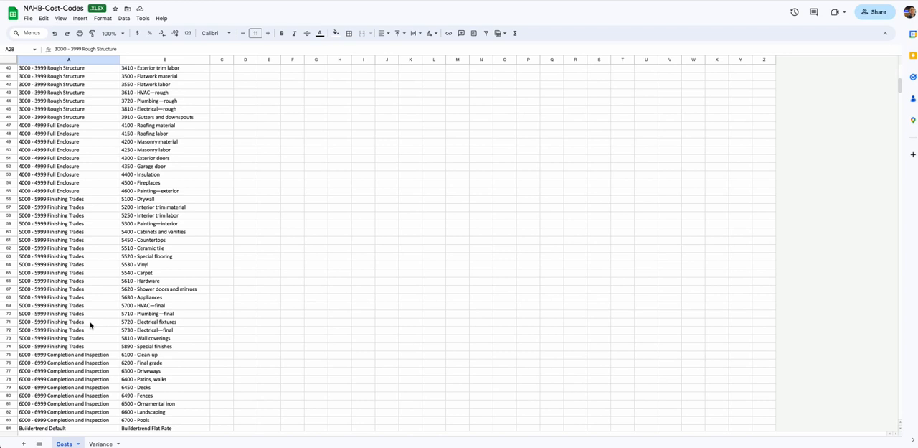
click(84, 282)
click(70, 201)
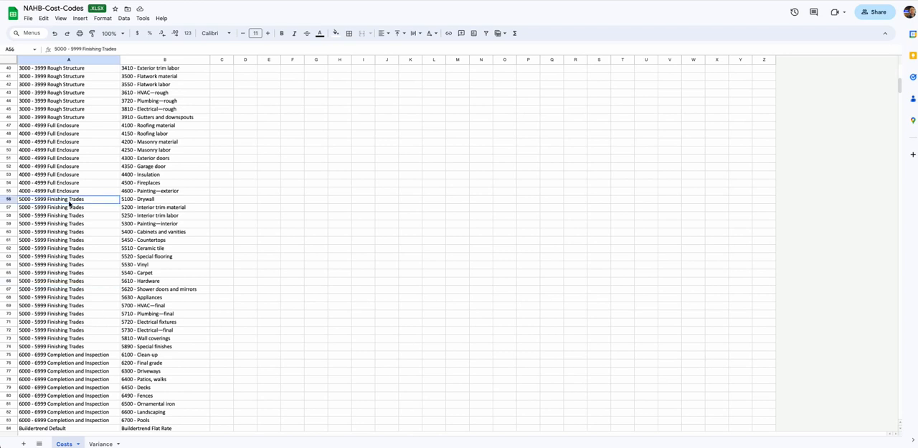
click(9, 200)
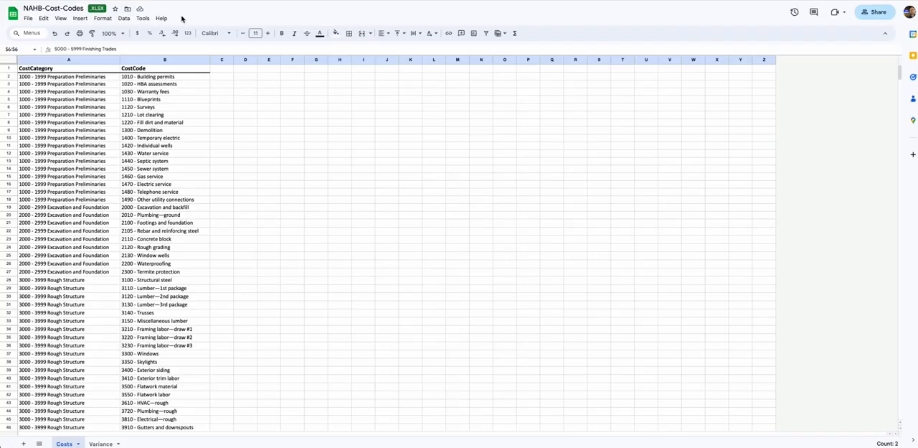
drag(58, 76, 56, 84)
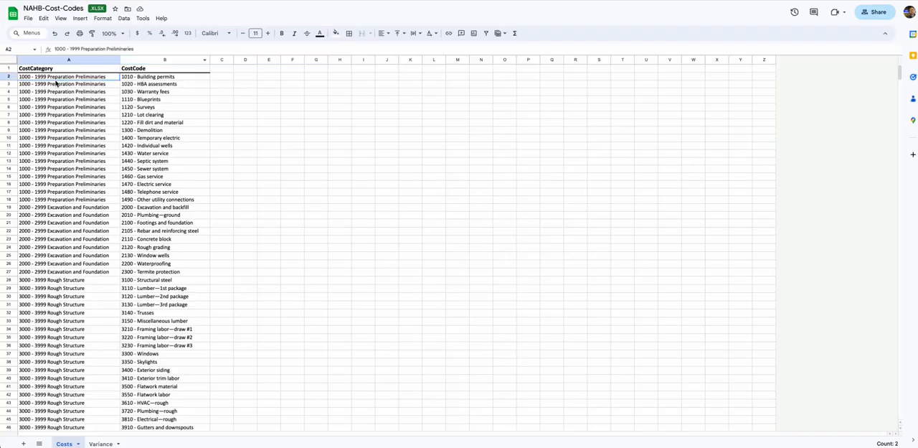
click(62, 69)
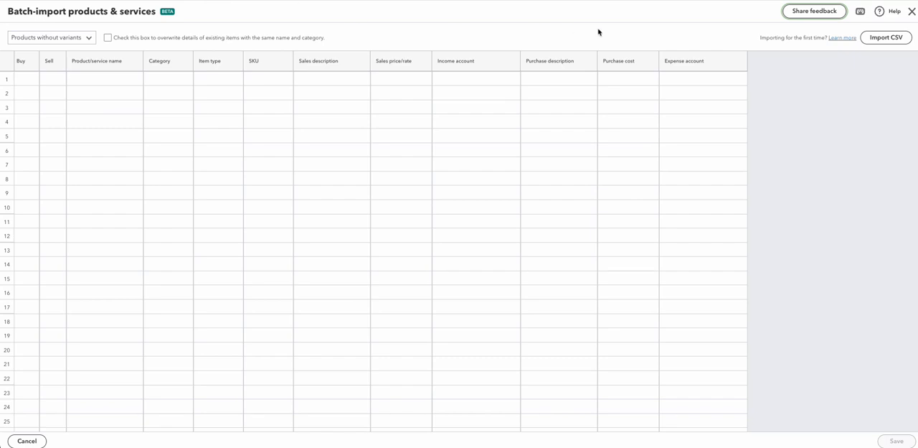
Start a CSV import in the QuickBooks batch-import page and download the sample CSV file for products and services
click(887, 38)
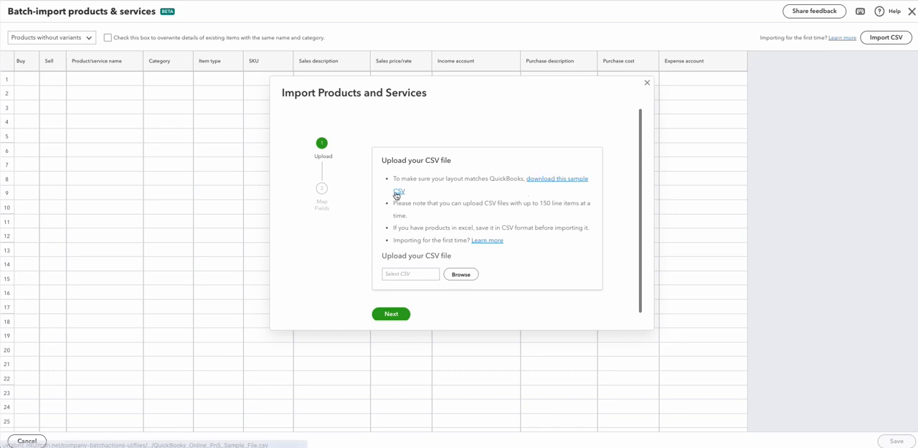
click(548, 184)
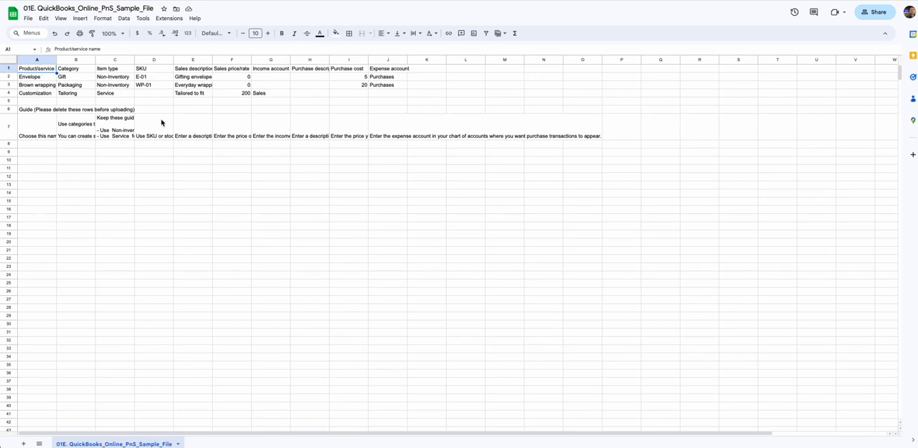
Examine the guide notes, column headings and example items in the QuickBooks_Online_PnS_Sample_File spreadsheet
click(162, 127)
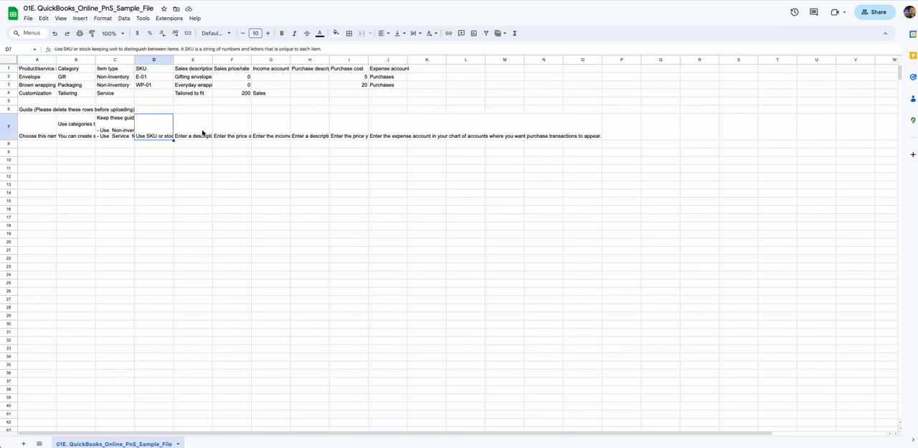
click(205, 135)
click(70, 128)
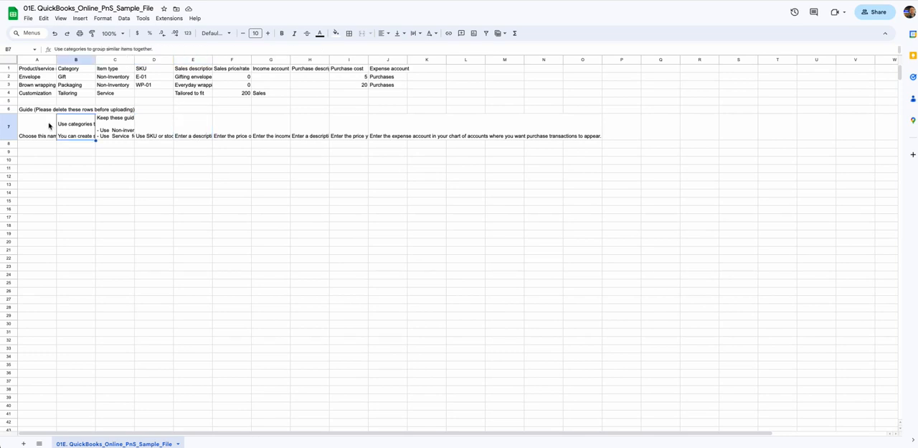
click(41, 70)
drag(41, 69, 413, 77)
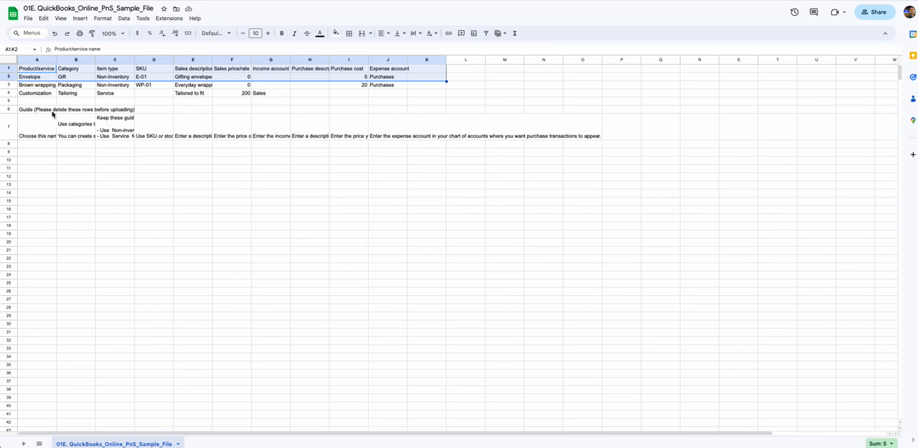
click(44, 86)
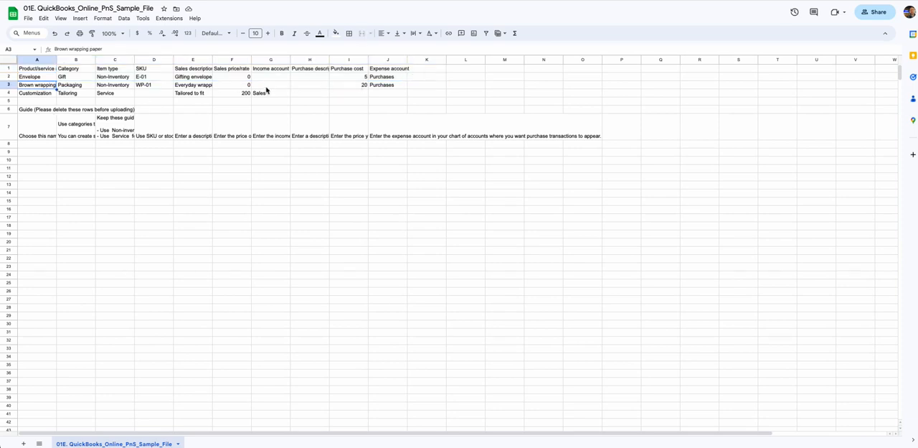
Read the guide notes for product name, item type and SKU, and check the available download formats for CSV
click(37, 135)
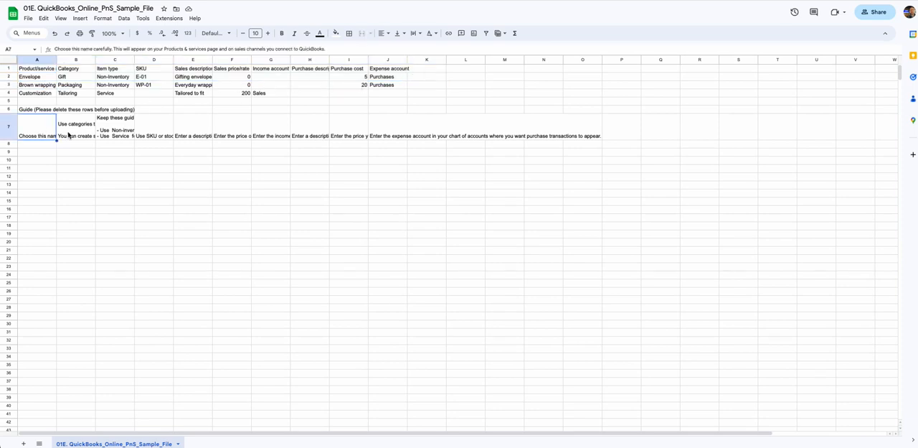
click(117, 133)
click(142, 133)
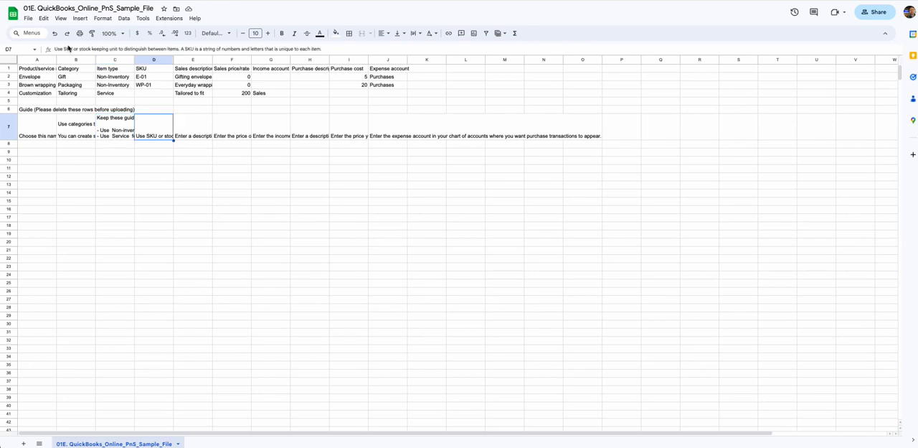
click(28, 18)
mouse_move(140, 113)
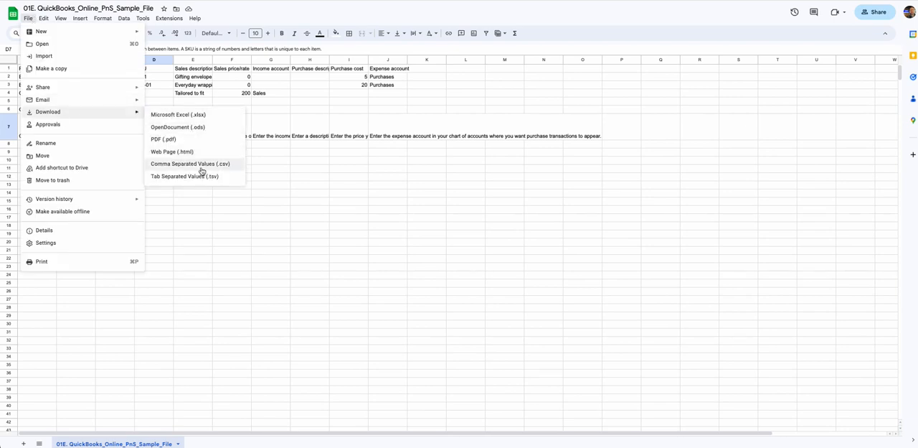
click(325, 133)
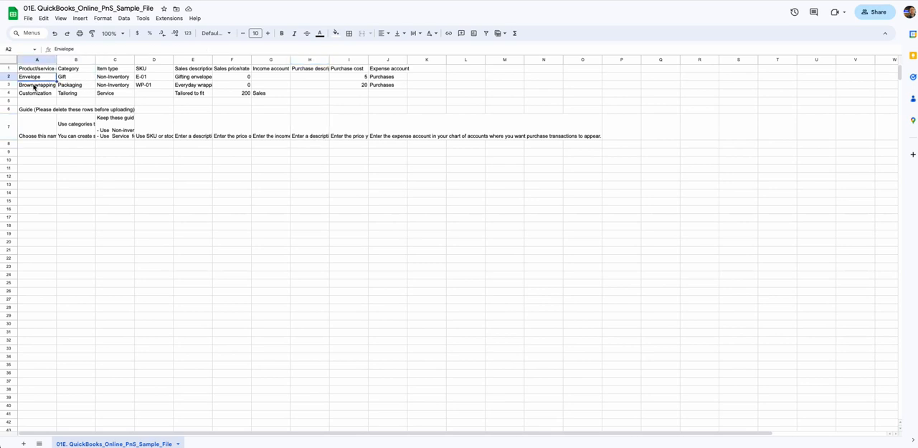
Go through the row 7 guide notes column by column, from category to expense account
click(41, 109)
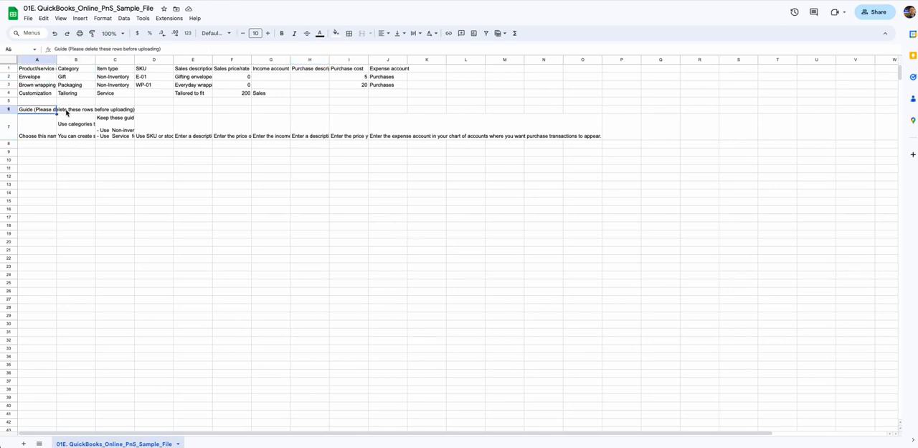
click(78, 128)
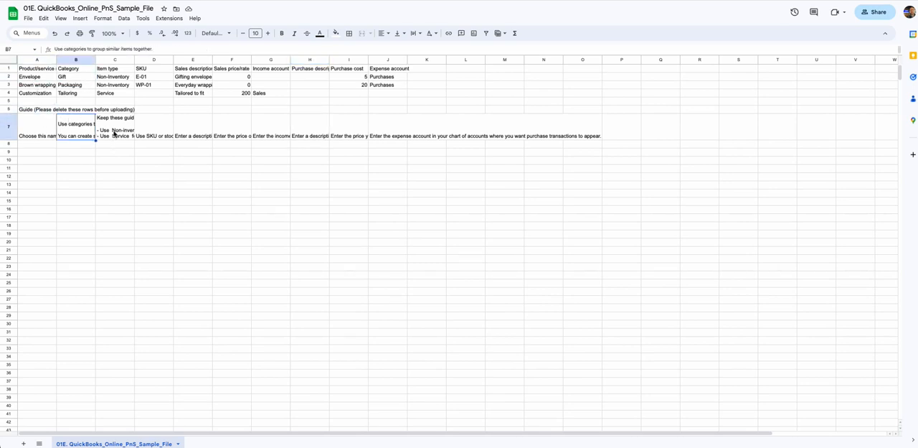
click(114, 132)
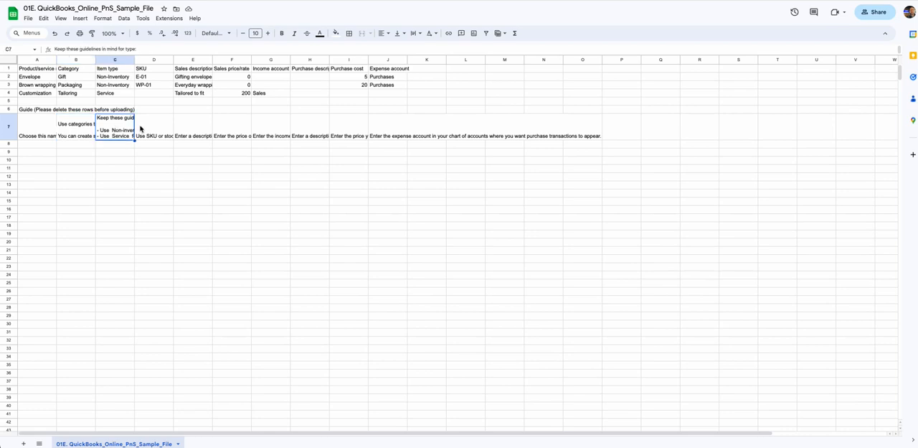
click(158, 129)
click(201, 128)
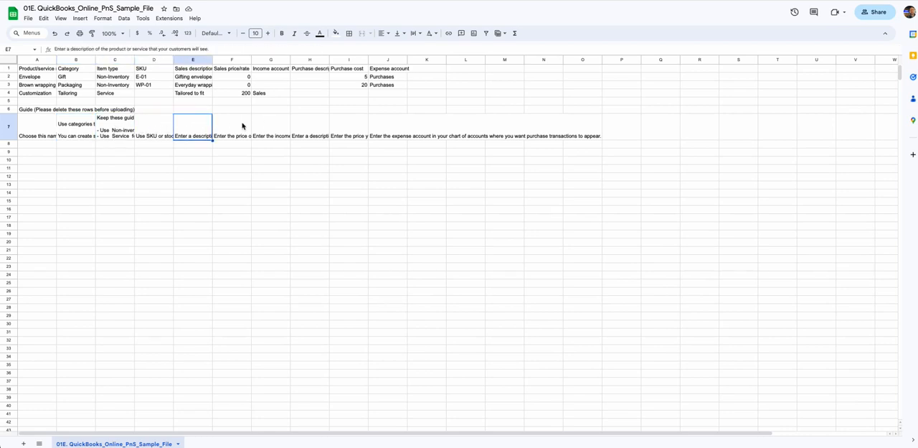
click(242, 126)
click(270, 127)
click(324, 124)
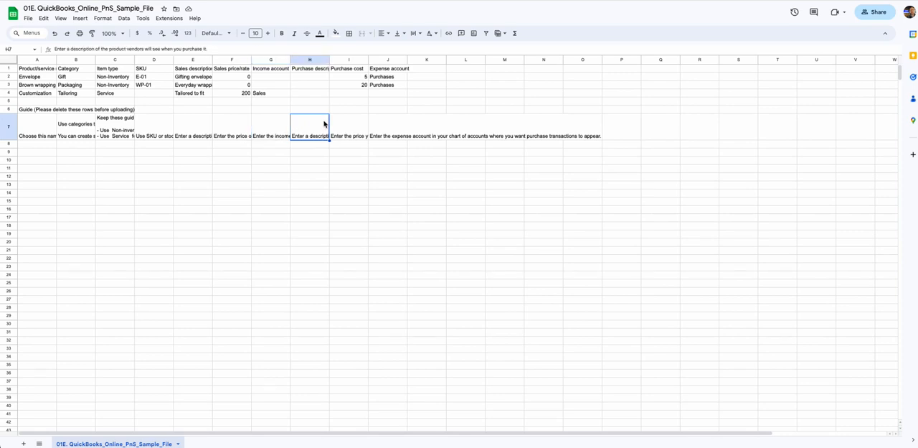
click(355, 124)
click(384, 124)
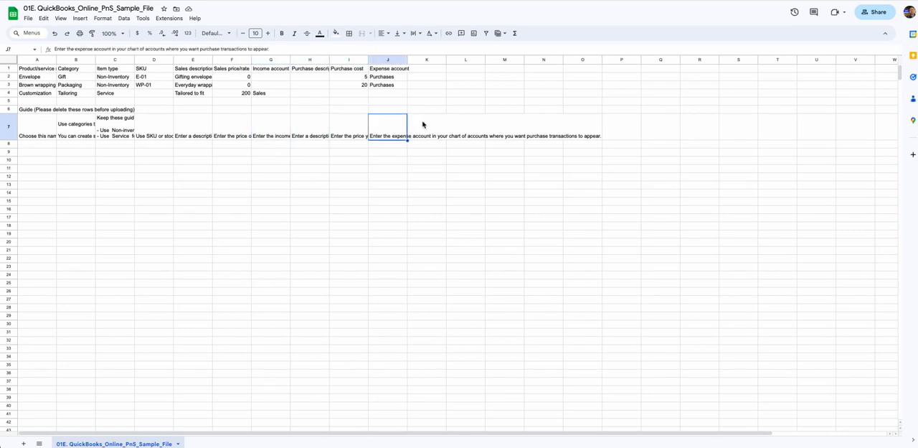
click(50, 136)
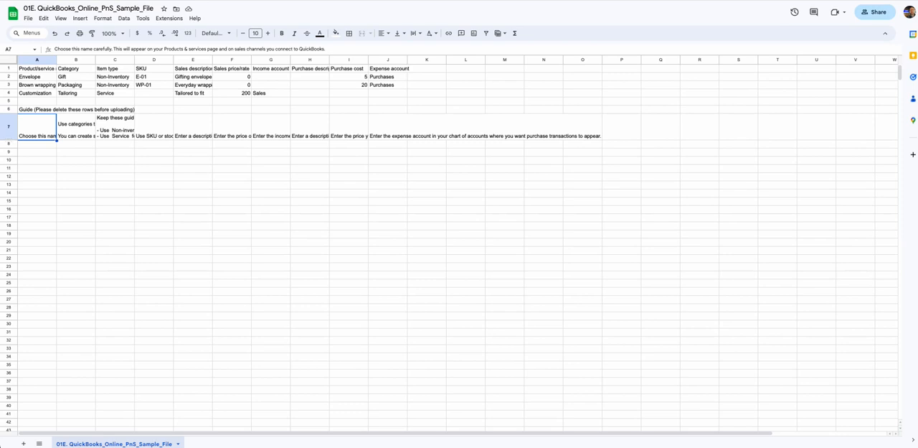
Delete rows 2 to 6 with the example items and guide heading, keeping the row of guide notes
click(9, 77)
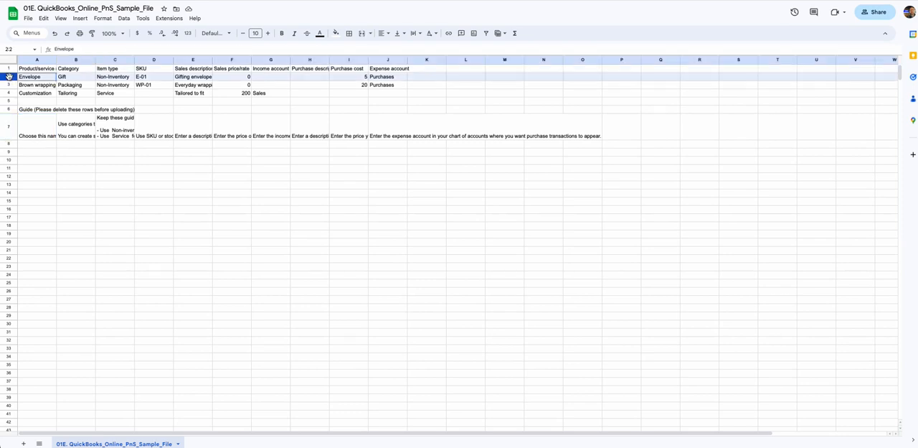
drag(8, 77, 9, 108)
right_click(9, 96)
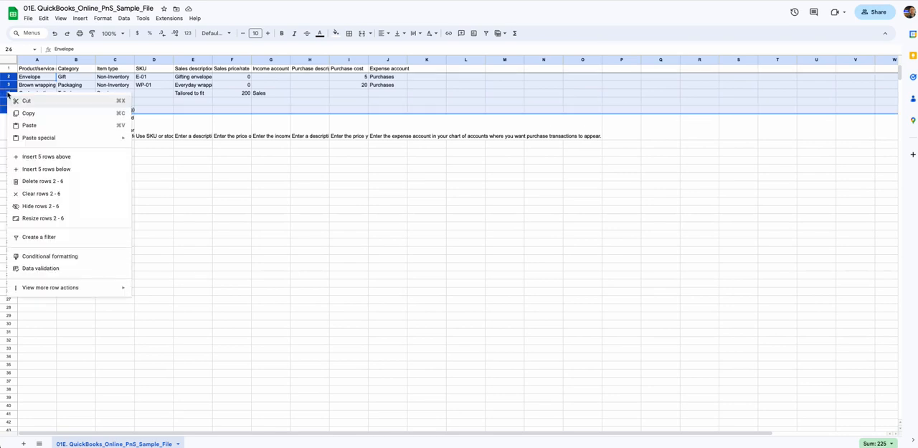
click(42, 181)
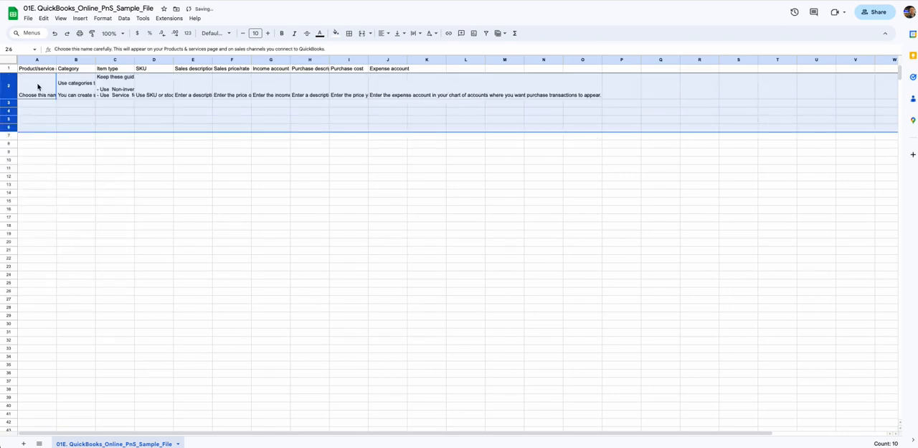
click(63, 86)
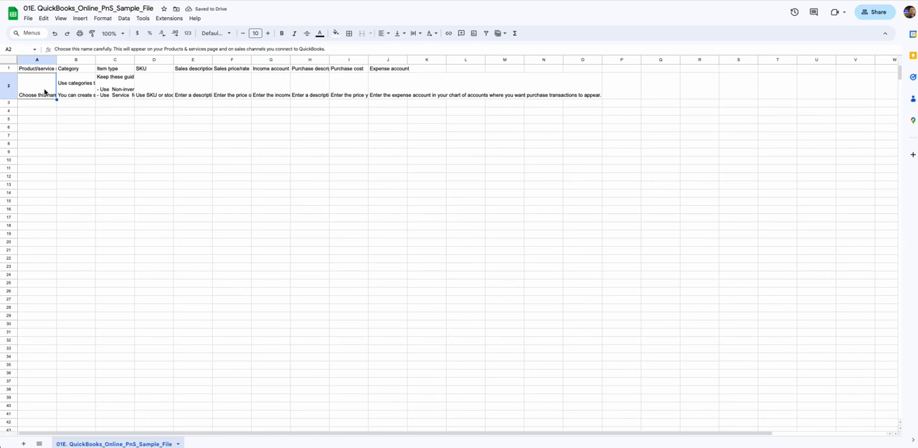
Widen columns A through J together so the full column headings fit
click(51, 60)
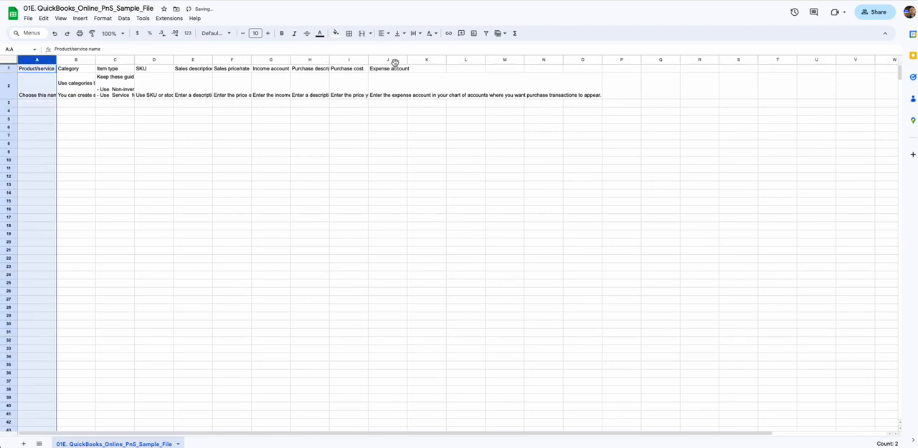
shift+click(401, 60)
drag(406, 59, 455, 59)
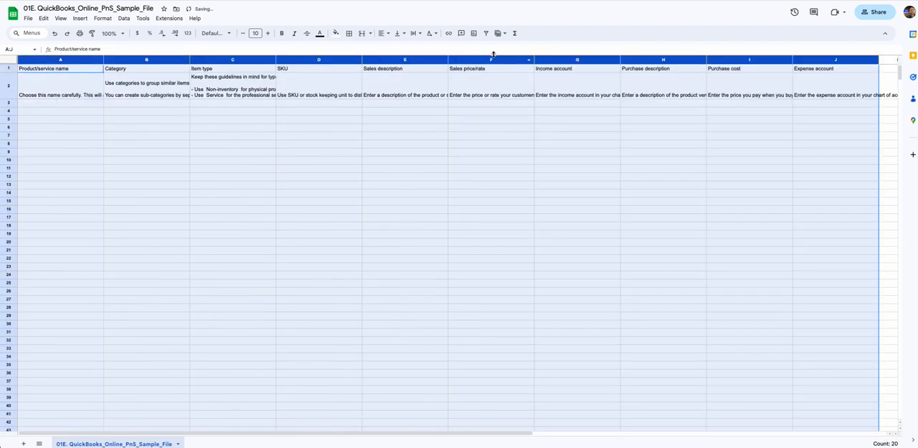
click(169, 89)
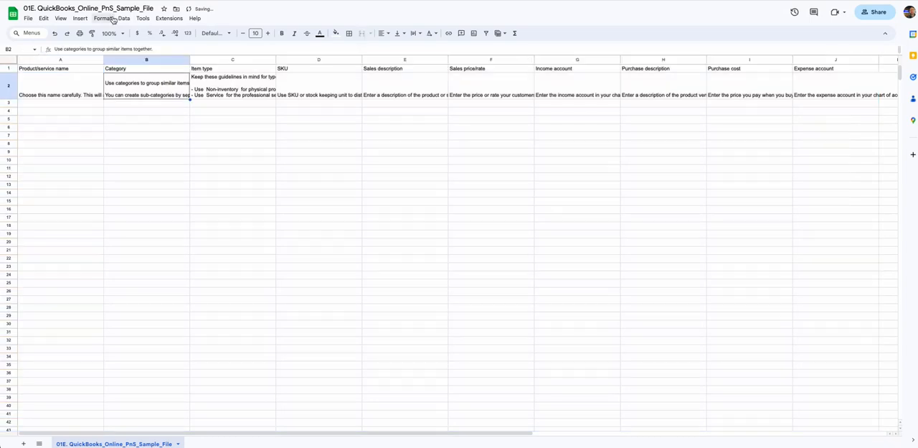
Freeze the first row so the column headings stay in place
click(62, 19)
mouse_move(74, 44)
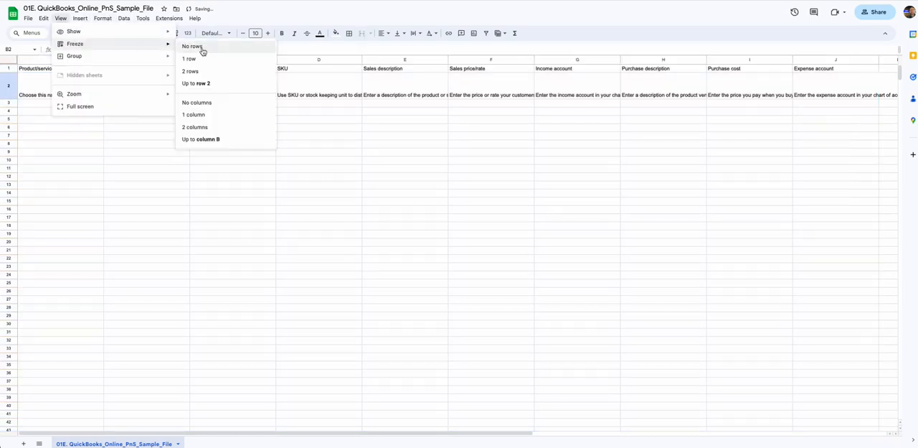
click(206, 58)
click(66, 99)
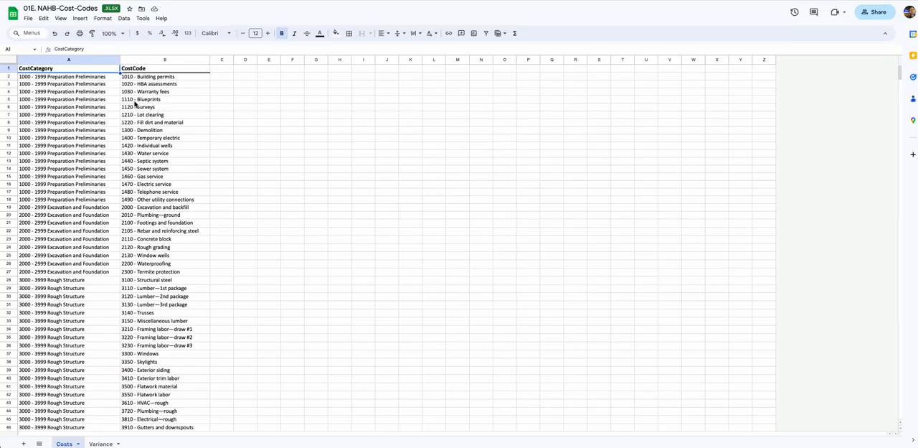
Copy cost codes B2:B84 from the NAHB-Cost-Codes spreadsheet into the sample file's Product/service name column, starting at A3
click(145, 77)
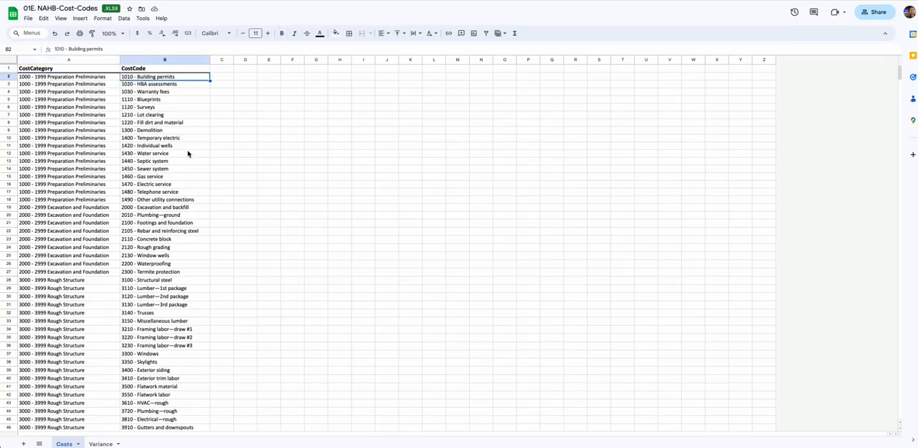
scroll(172, 179, down, 8)
shift+click(167, 195)
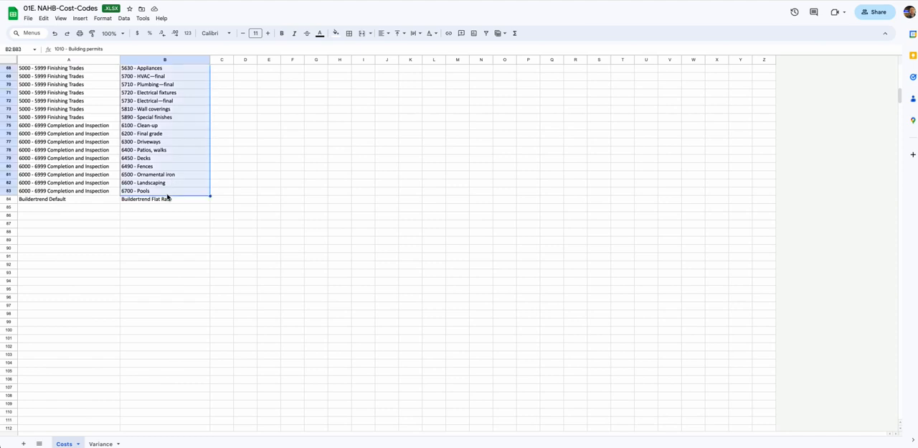
shift+click(167, 201)
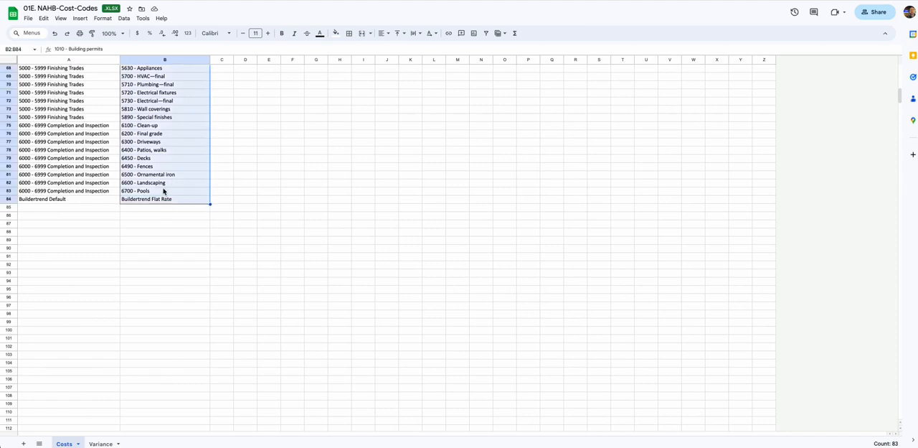
key(ctrl+c)
click(159, 200)
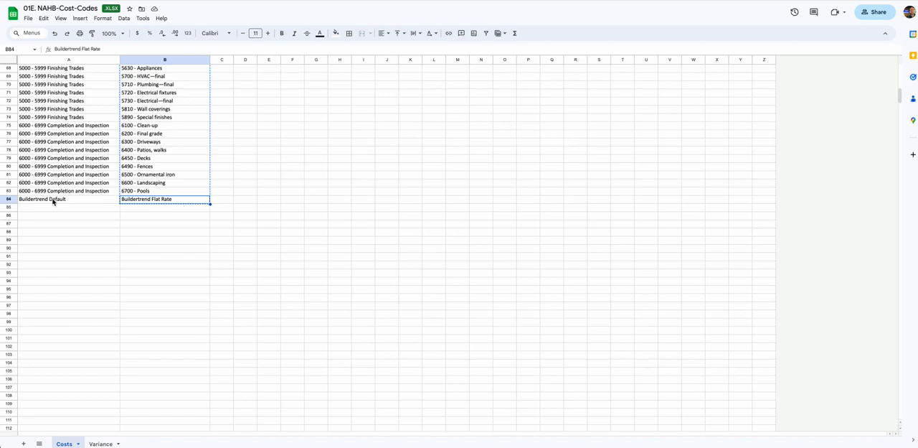
scroll(142, 202, up, 20)
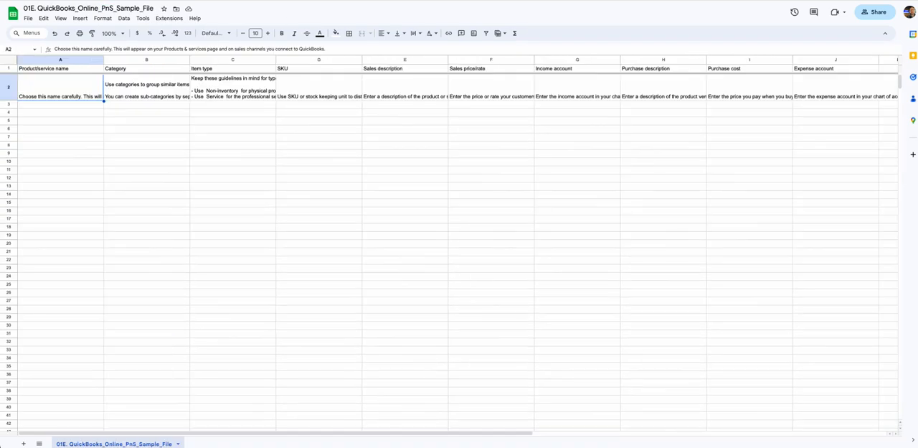
click(66, 109)
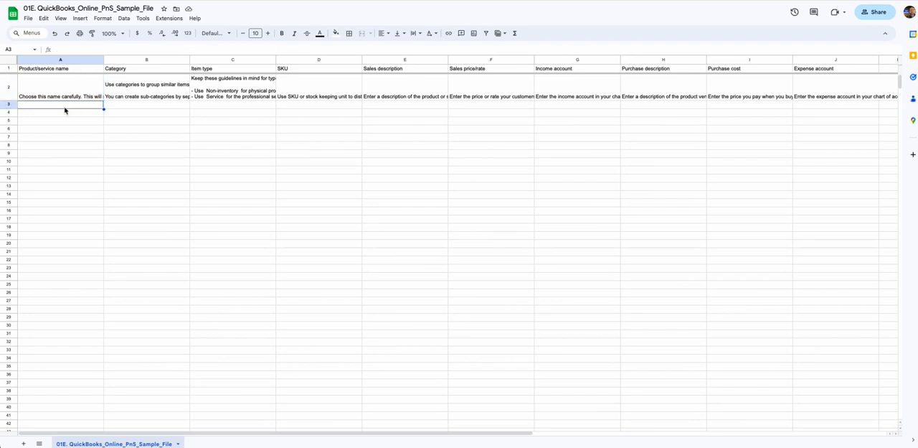
key(ctrl+v)
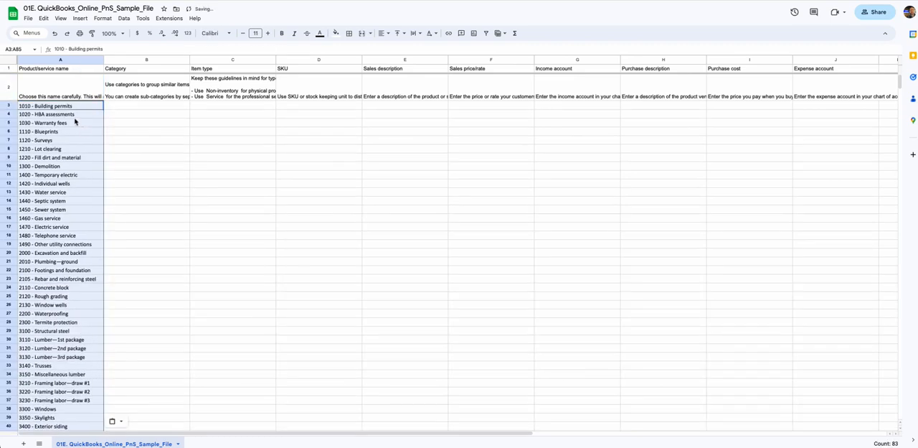
Copy cost categories A2:A84 from the NAHB-Cost-Codes spreadsheet into the sample file's Category column, starting at B3
click(40, 94)
click(144, 96)
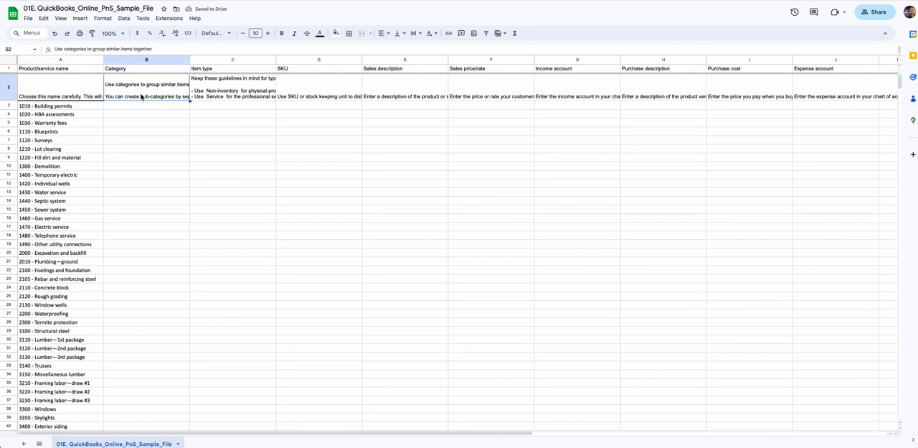
key(ctrl+shift+Tab)
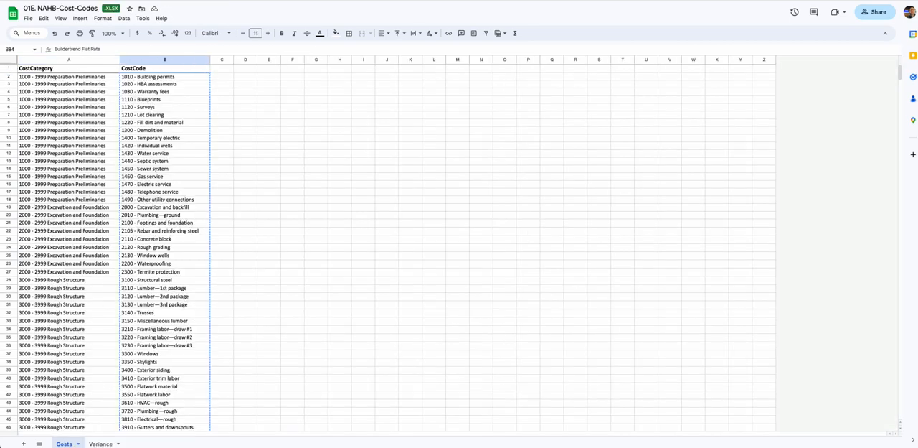
click(72, 79)
scroll(82, 234, down, 10)
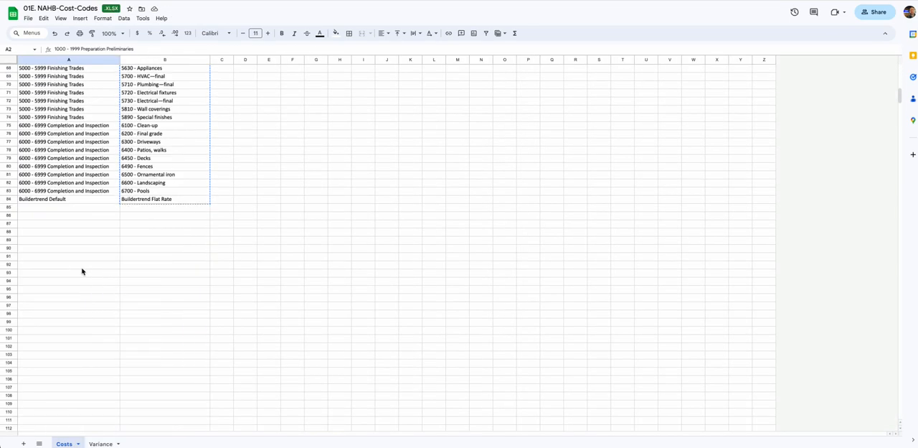
shift+click(82, 200)
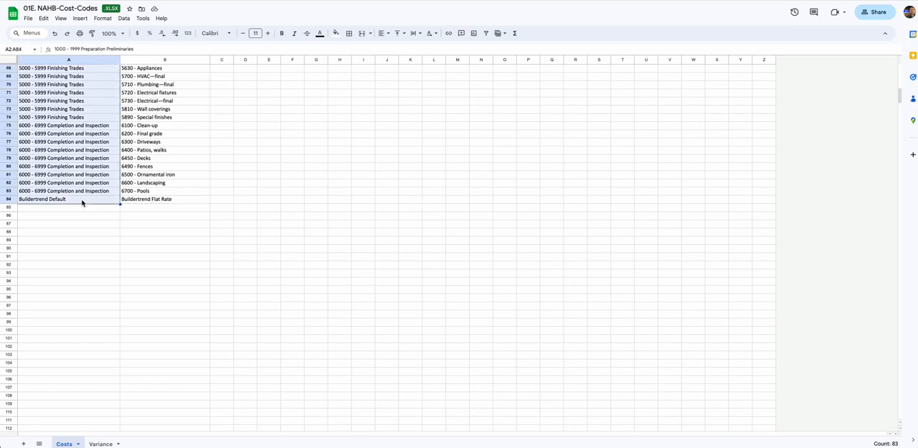
key(ctrl+c)
key(ctrl+Tab)
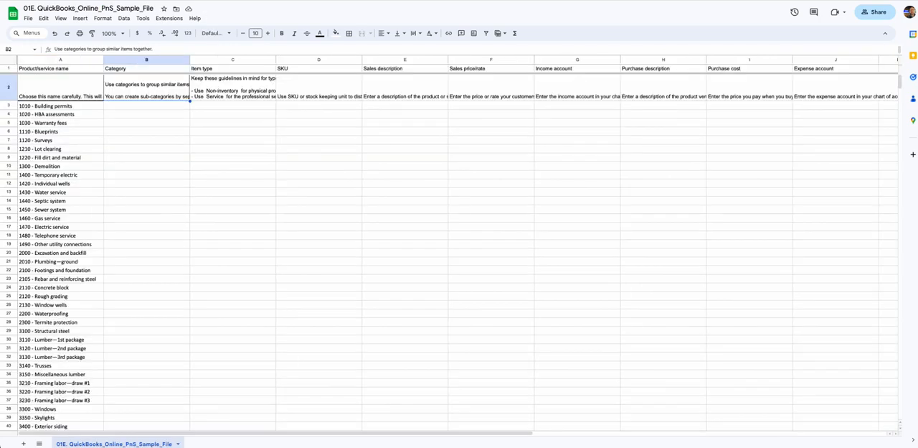
click(150, 107)
key(ctrl+v)
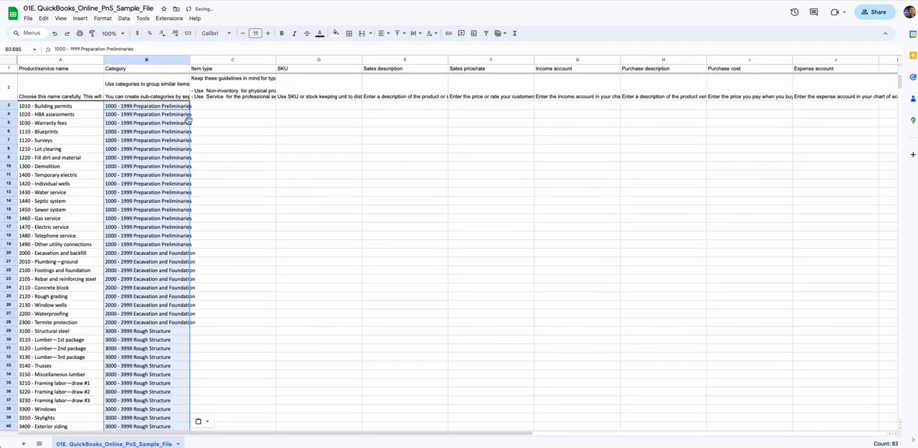
Widen the Category and Product/service name columns slightly to fit their entries
drag(188, 59, 196, 58)
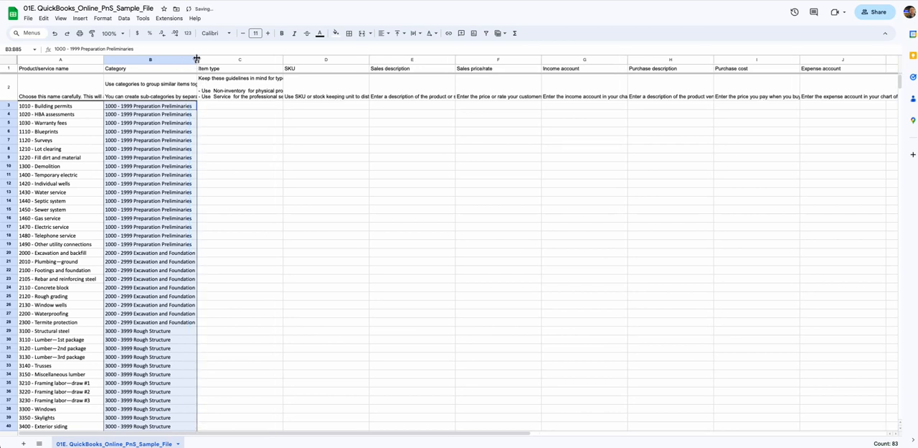
click(272, 93)
drag(104, 59, 110, 59)
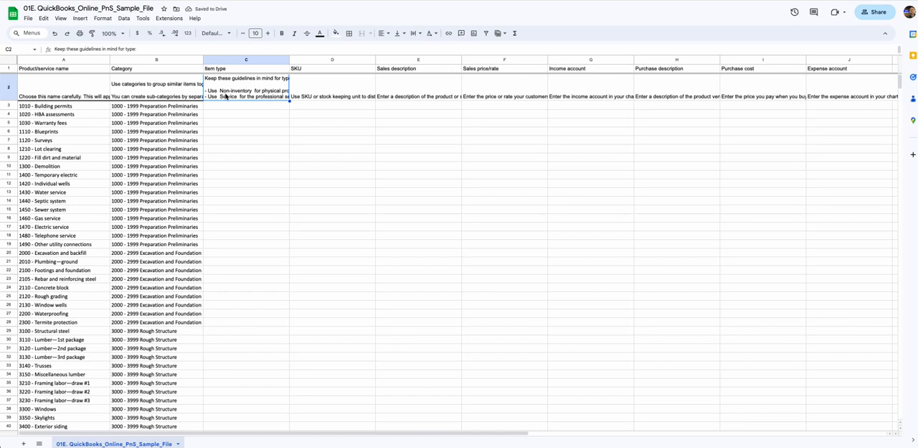
Copy the term Non-inventory from the guidelines in C2 into the first Item type cell, C3
double_click(260, 89)
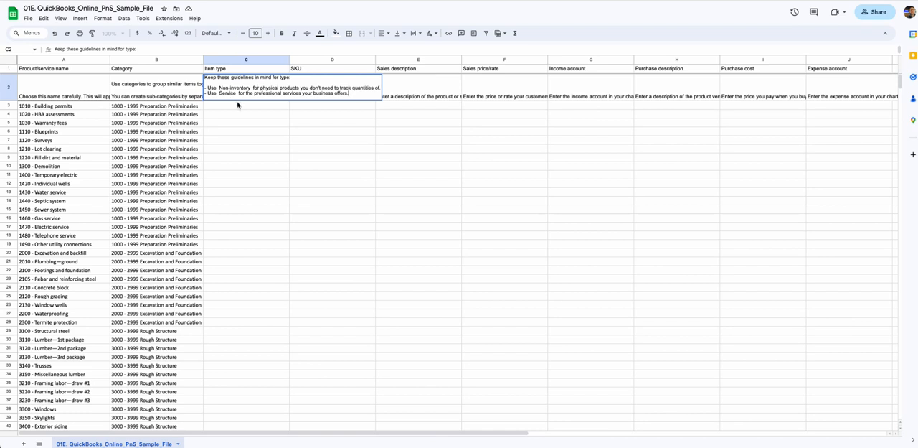
click(219, 88)
drag(220, 87, 250, 88)
double_click(251, 105)
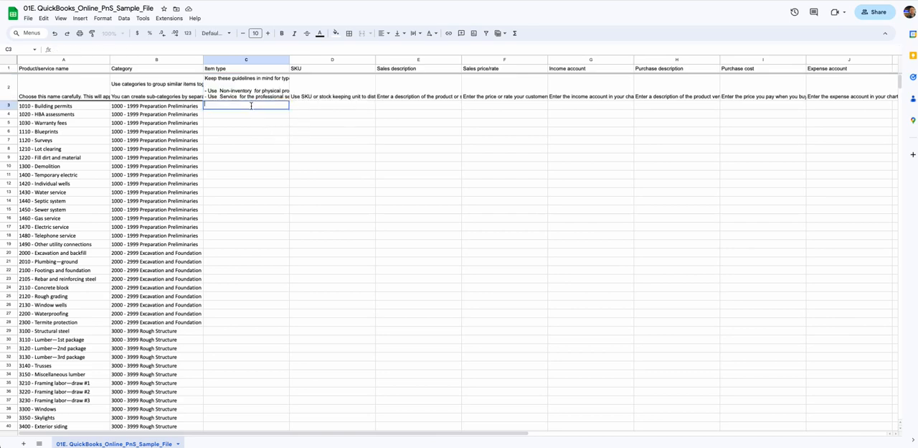
key(ctrl+v)
key(Tab)
click(250, 108)
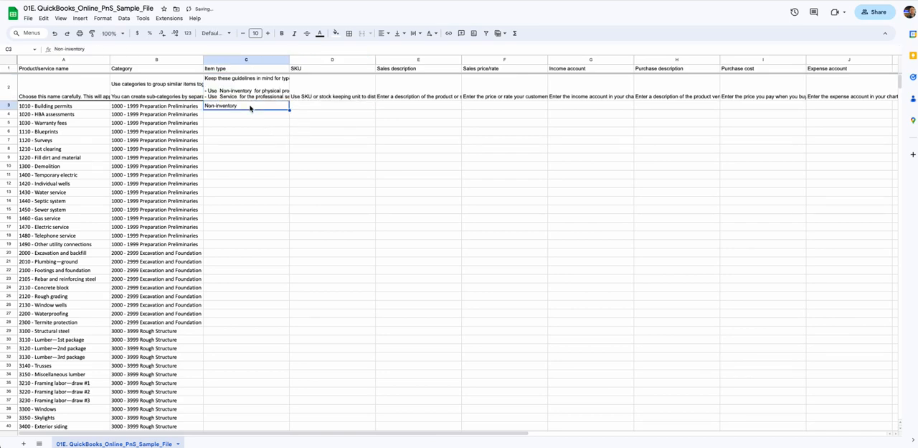
Fill the Item type column from C3 through C85 with Non-inventory
key(ctrl+c)
scroll(250, 181, down, 20)
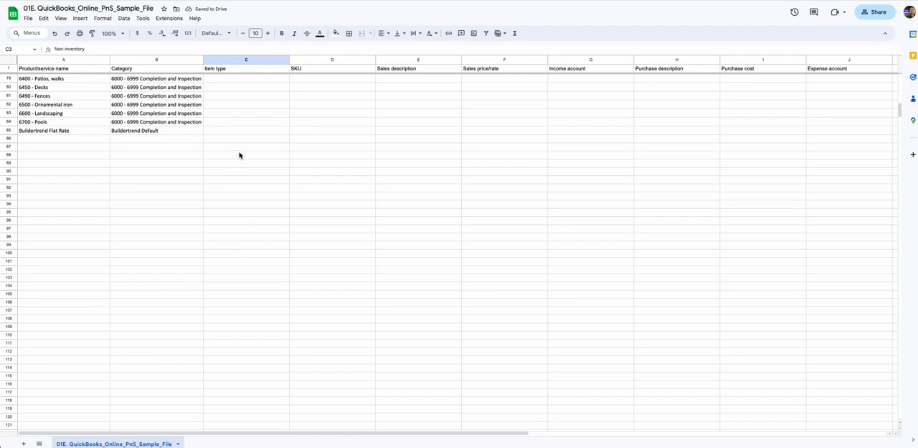
shift+click(241, 124)
shift+click(238, 131)
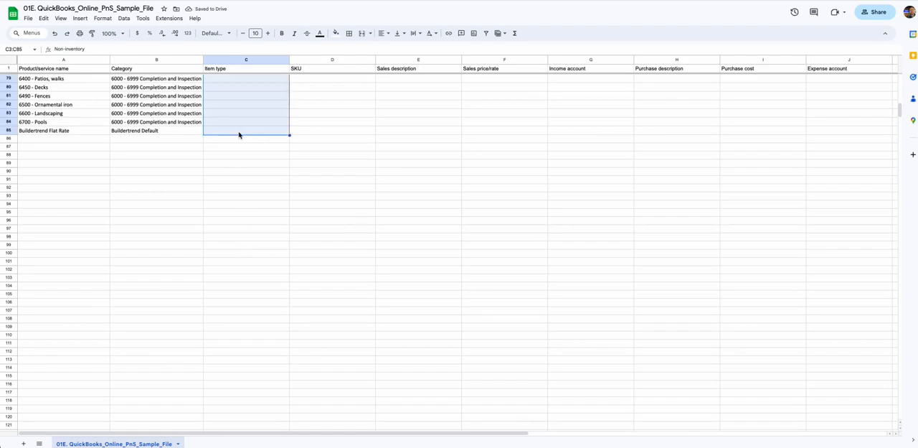
key(ctrl+v)
Read the row 2 guidance for SKU, Sales description, Sales price/rate and Income account
click(316, 100)
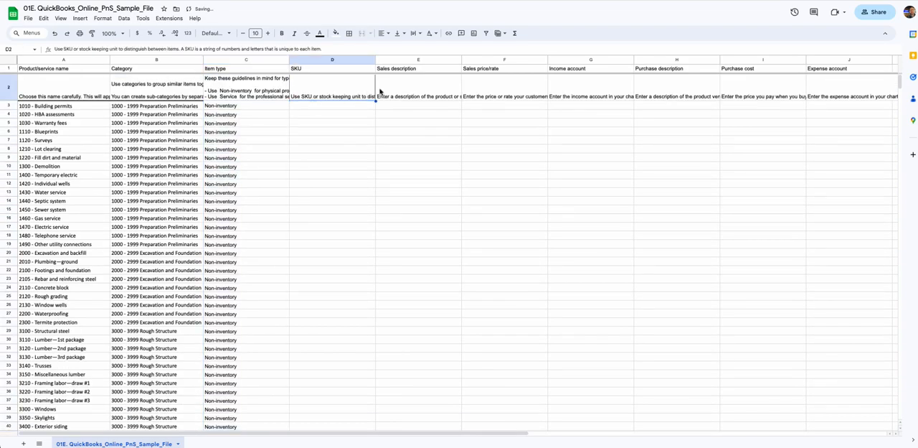
click(397, 91)
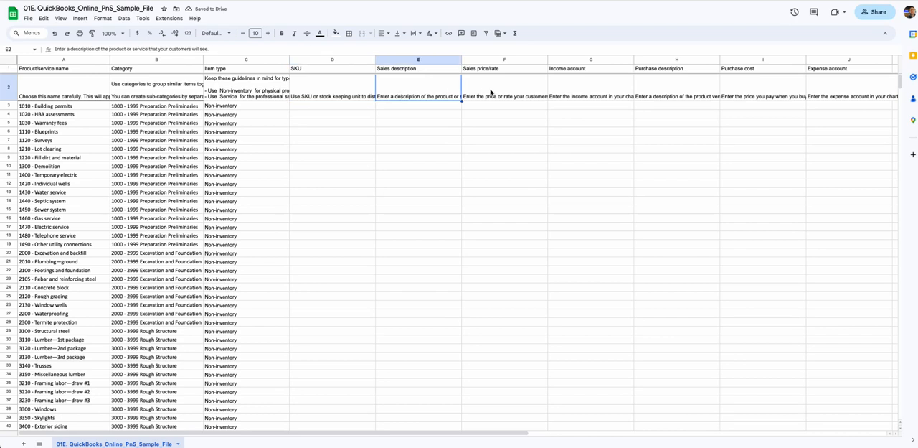
click(502, 96)
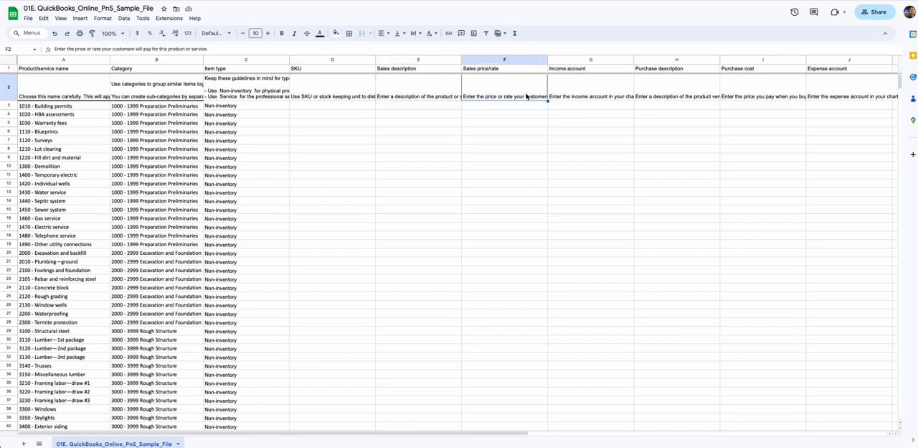
key(Right)
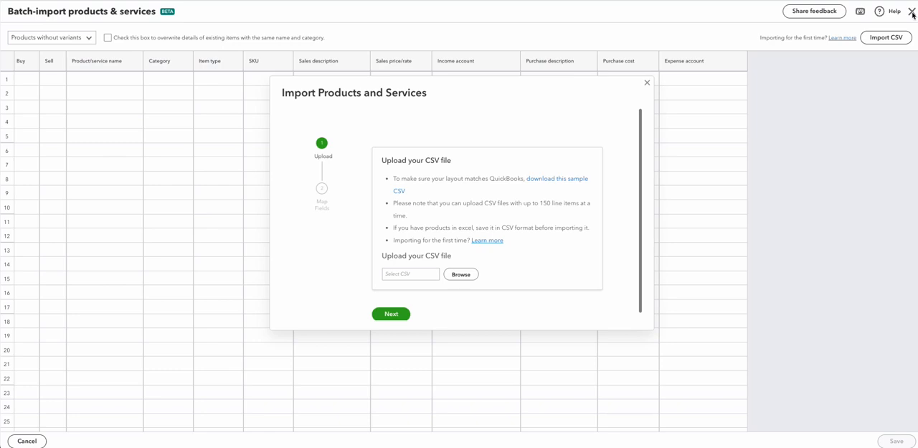
Switch to QuickBooks, close the batch import of products and services, and open the Chart of accounts
click(647, 82)
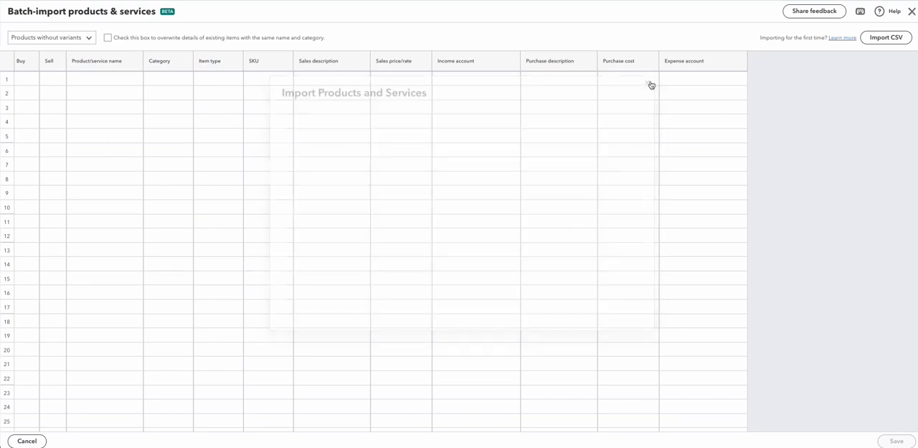
click(911, 12)
mouse_move(22, 183)
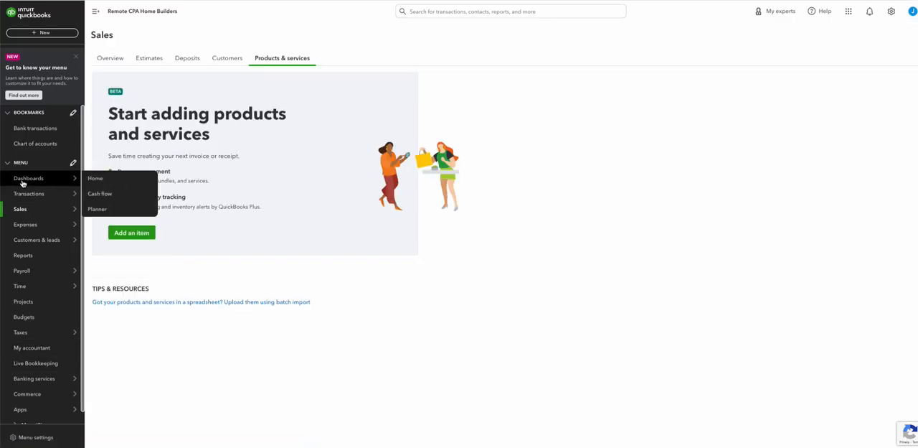
click(29, 142)
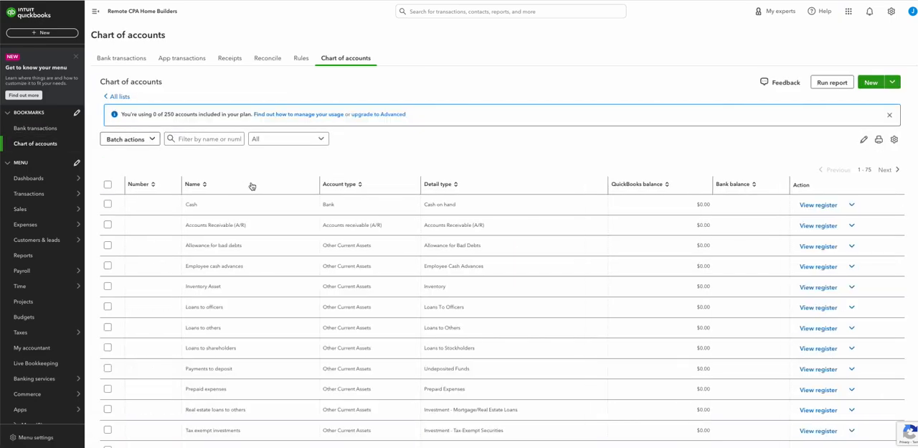
Find the Sales income account in the Chart of accounts and copy its name
scroll(282, 297, down, 15)
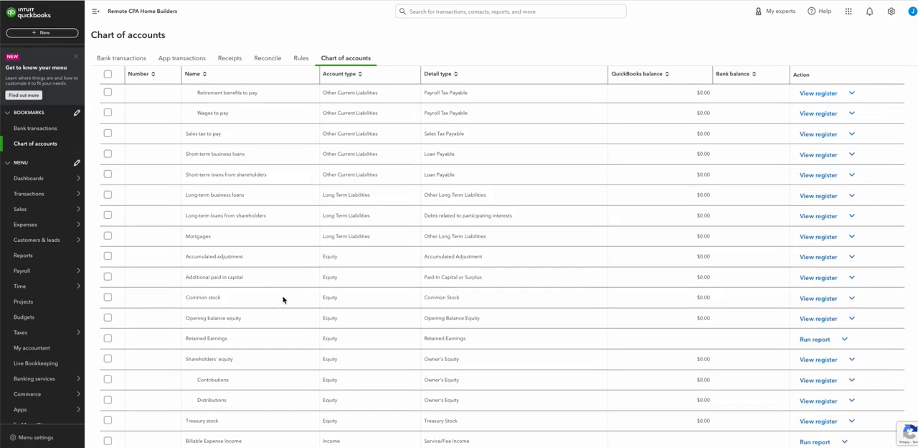
scroll(282, 299, down, 4)
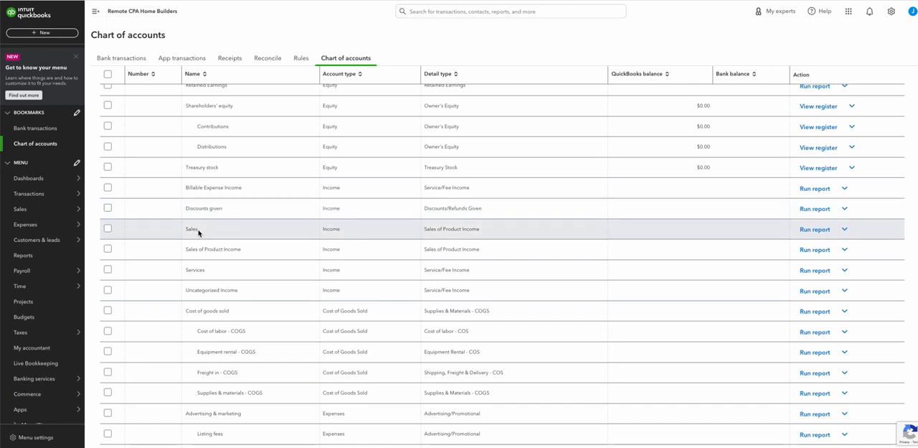
drag(199, 232, 180, 231)
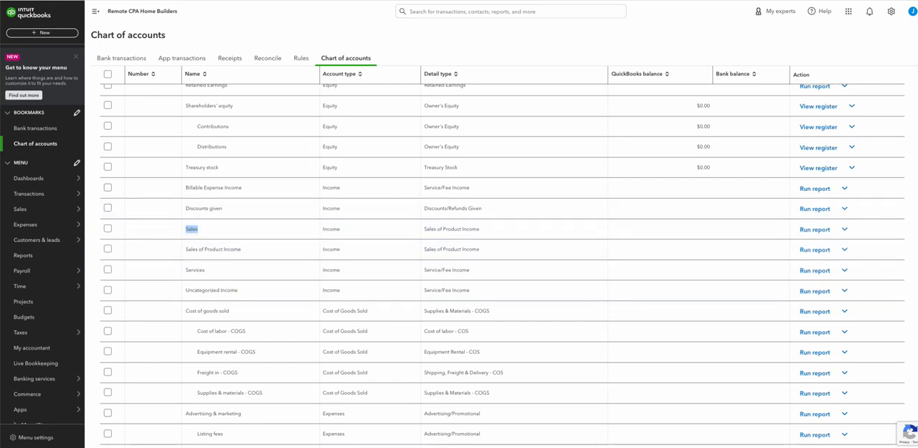
Switch back to the sample file in Google Sheets and enter Sales in G3 under Income account, without leading spaces
key(ctrl+Tab)
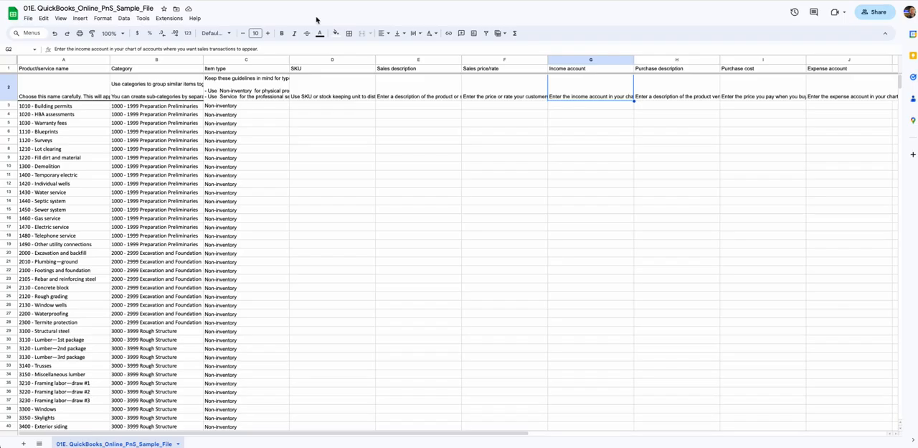
double_click(585, 106)
text(Sales)
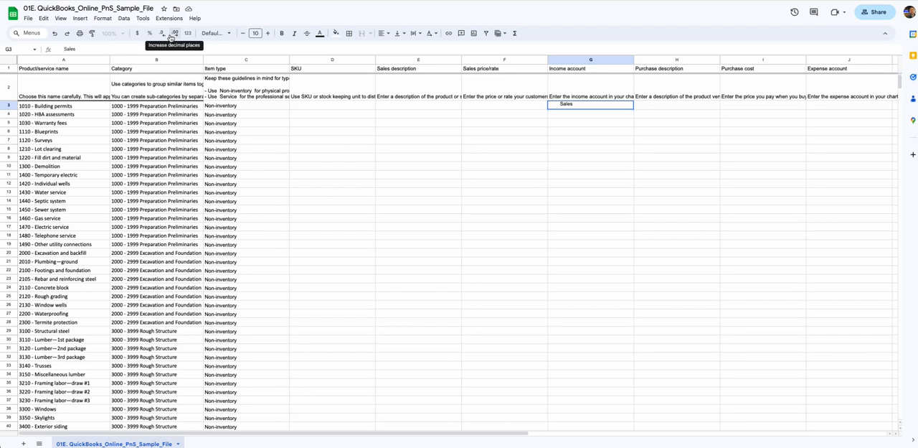
click(56, 49)
key(Return)
key(Up)
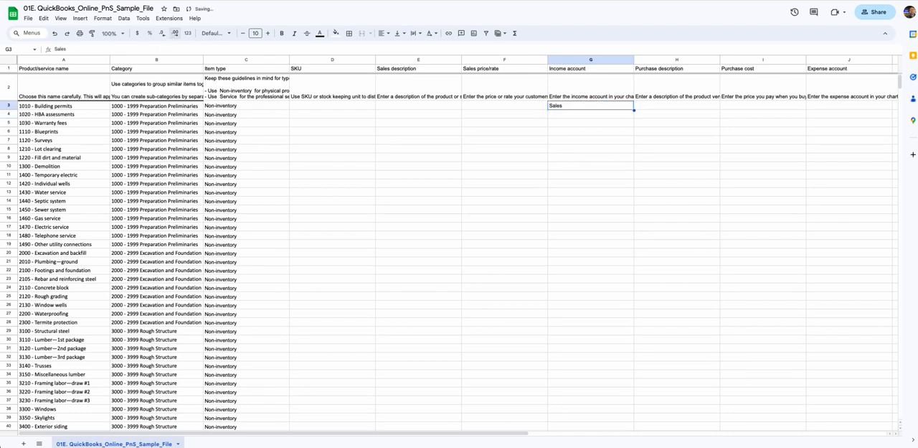
Fill the Income account column from G3 through G85 with Sales
key(ctrl+c)
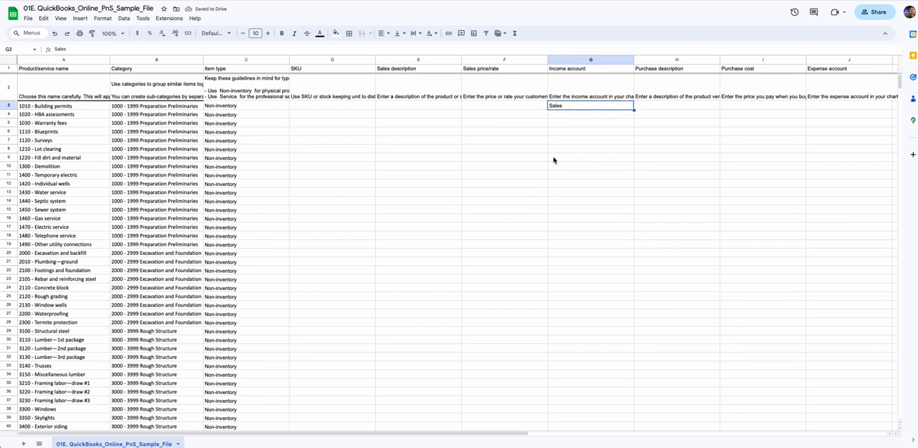
scroll(574, 179, down, 7)
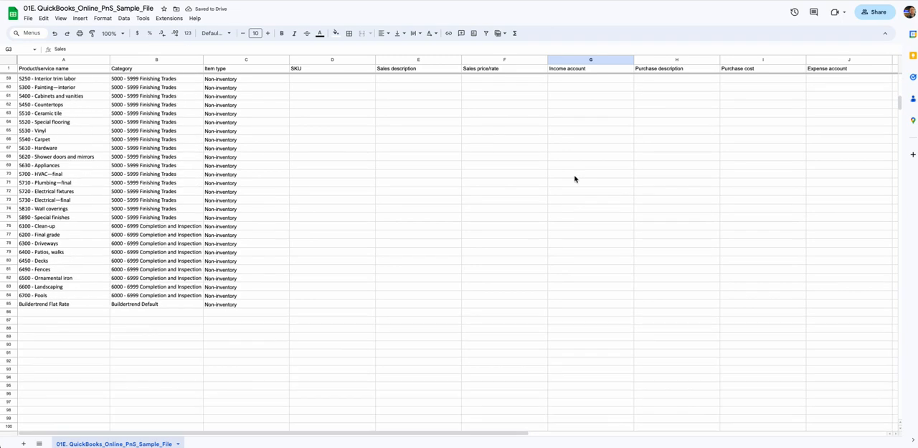
shift+click(579, 307)
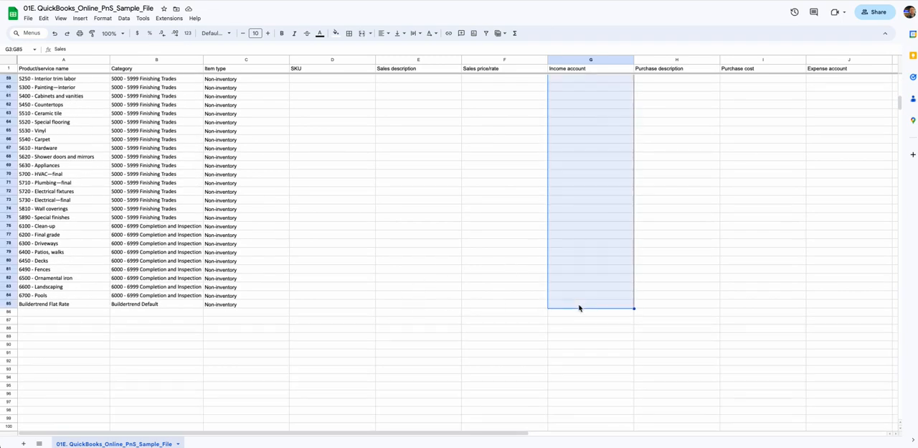
key(ctrl+v)
scroll(487, 261, up, 7)
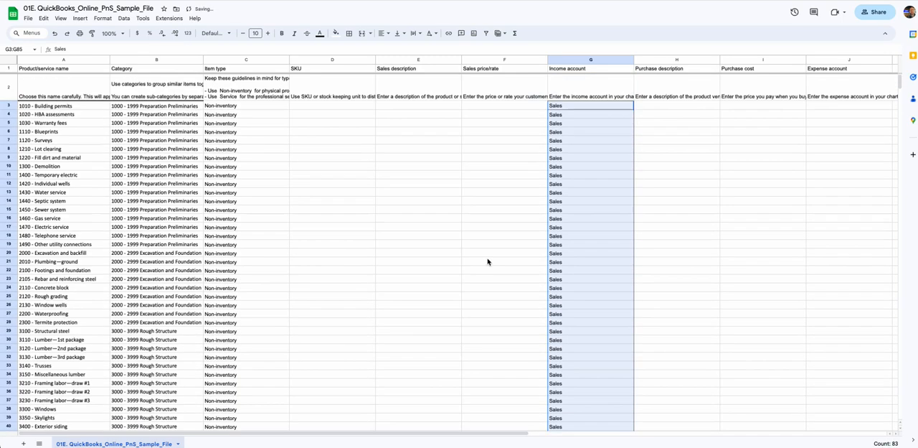
Switch to the QuickBooks Chart of accounts, filter it by "cost of" and copy the Cost of goods sold account name
click(644, 108)
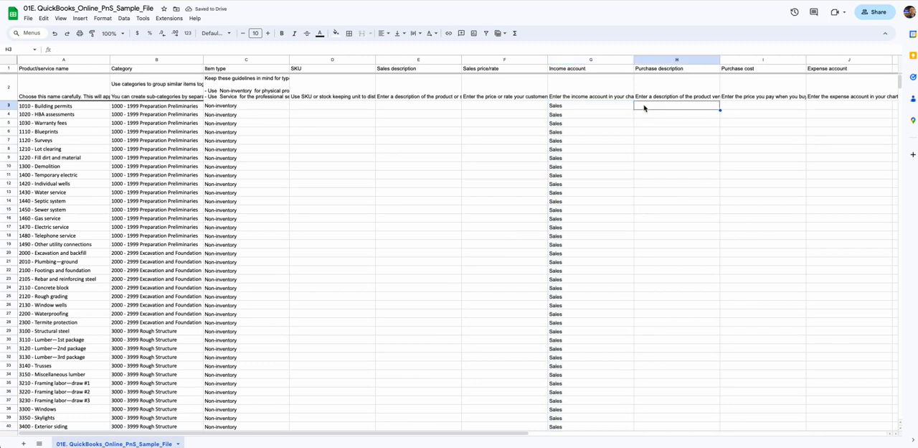
key(Tab)
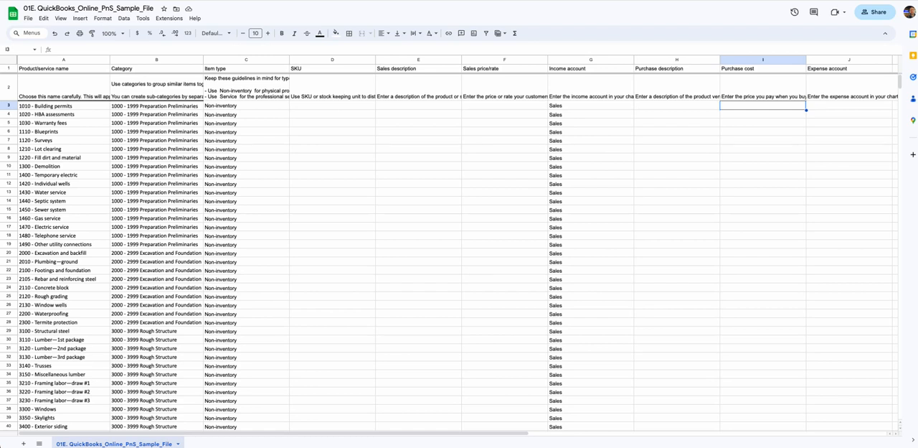
click(849, 105)
scroll(452, 241, right, 3)
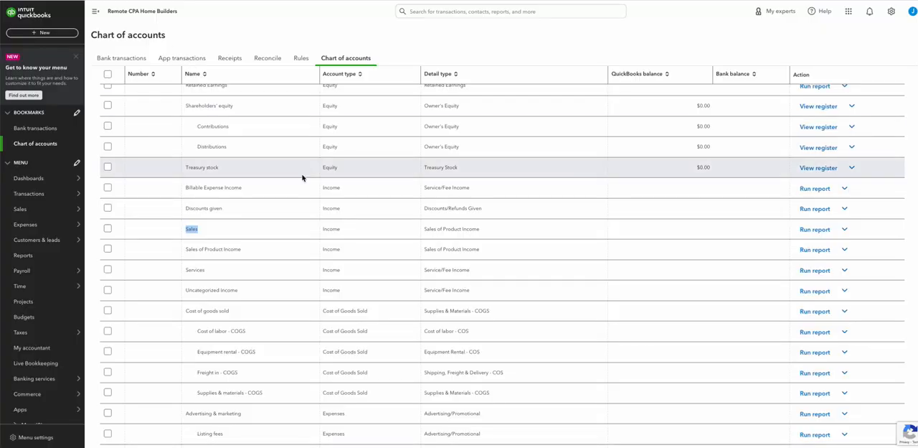
scroll(303, 177, up, 10)
scroll(259, 137, up, 3)
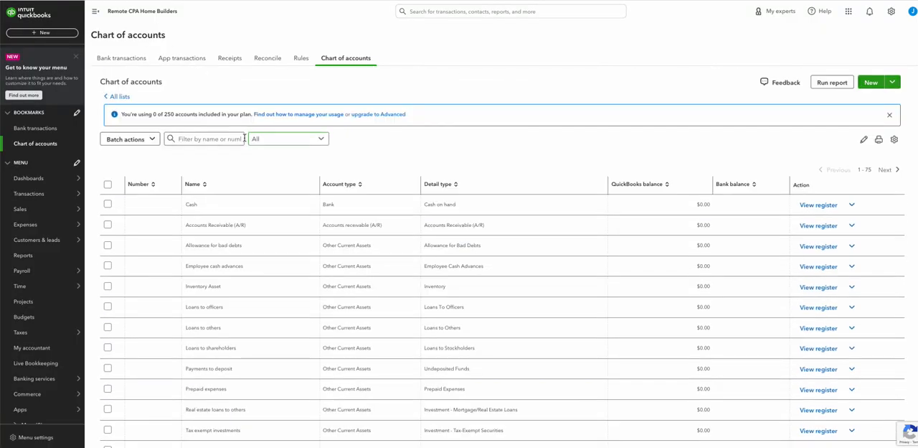
click(205, 139)
text(cost)
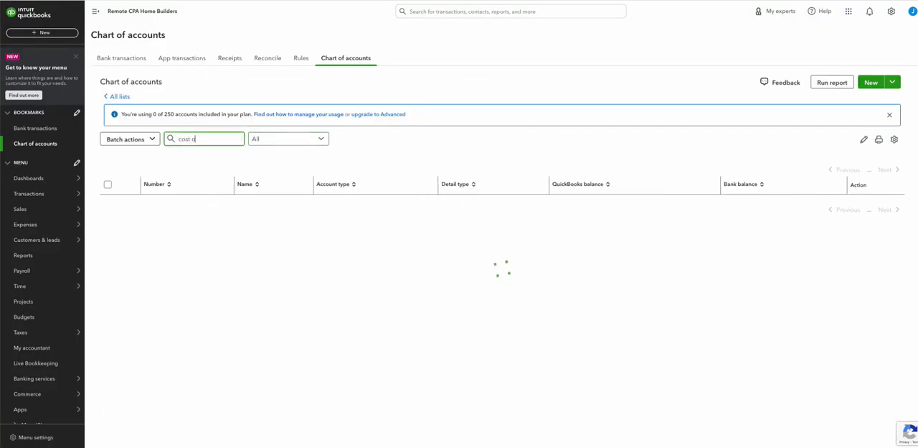
text( o)
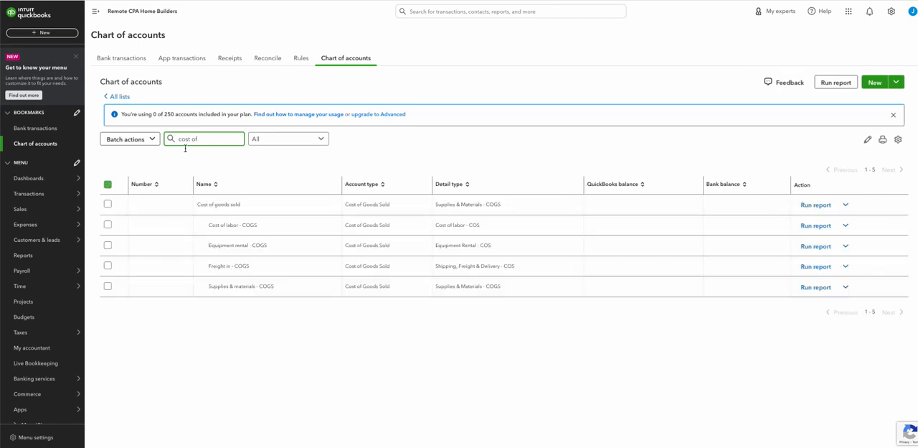
drag(198, 205, 240, 209)
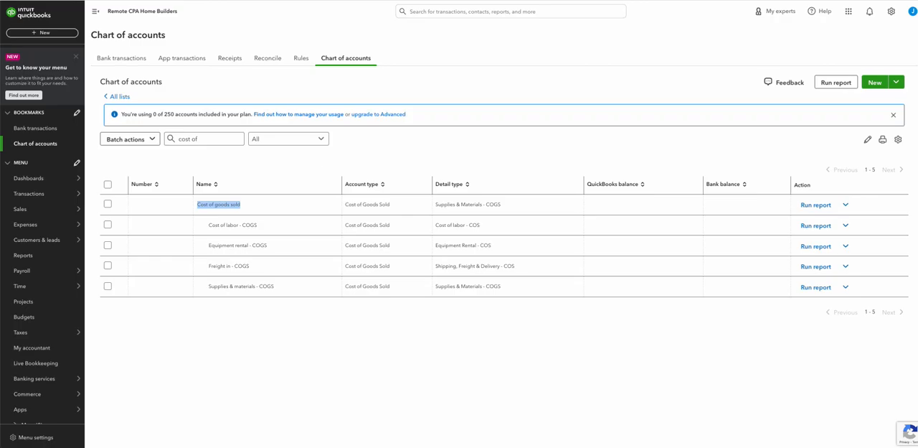
Return to the sample file in Google Sheets and paste Cost of goods sold into J3 under Expense account
key(alt+Tab)
double_click(730, 109)
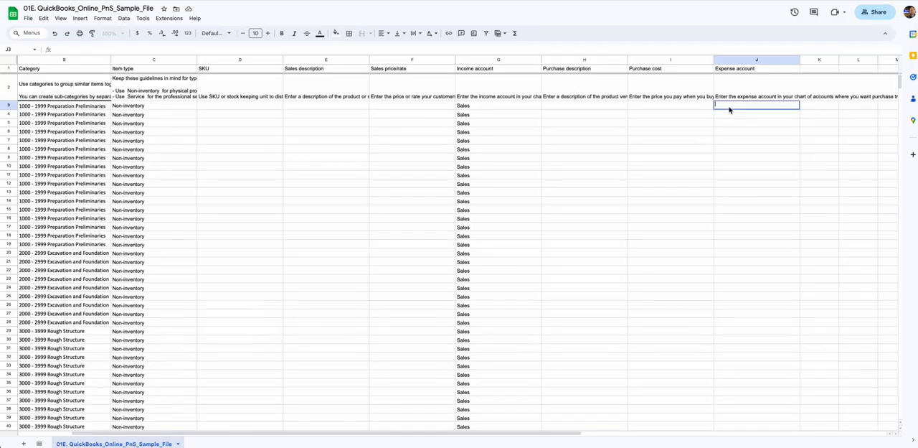
key(ctrl+v)
key(Return)
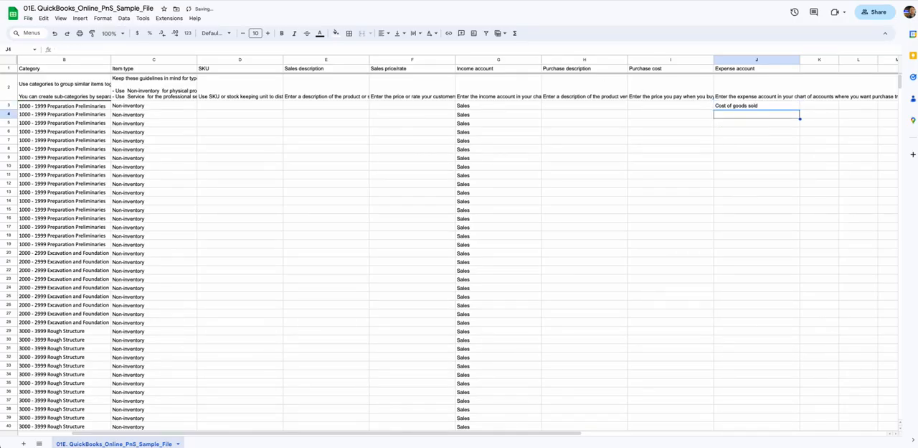
Fill the Expense account column from J3 through J85 with Cost of goods sold
key(Up)
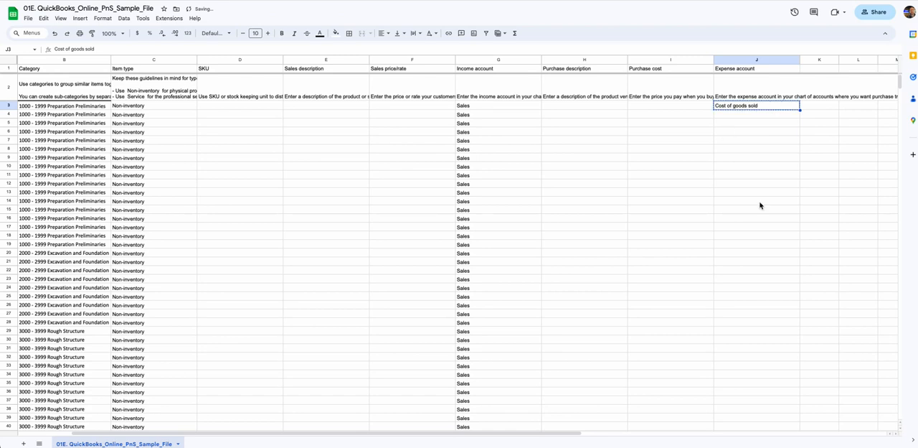
scroll(759, 204, down, 15)
shift+click(752, 289)
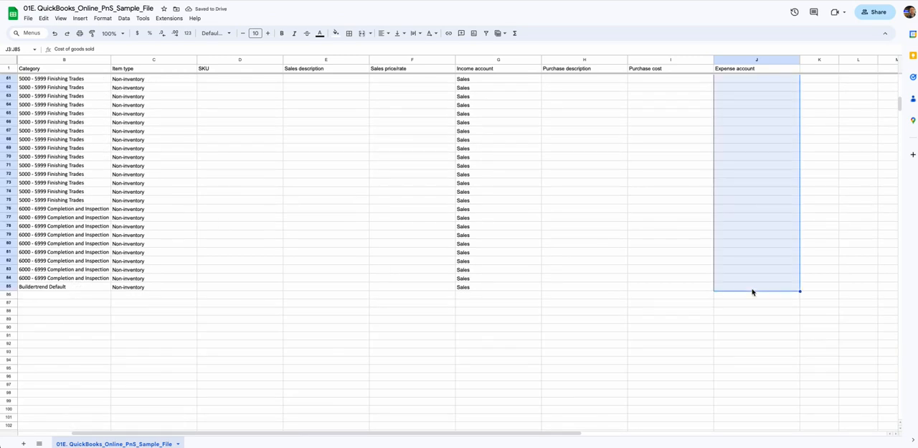
key(ctrl+d)
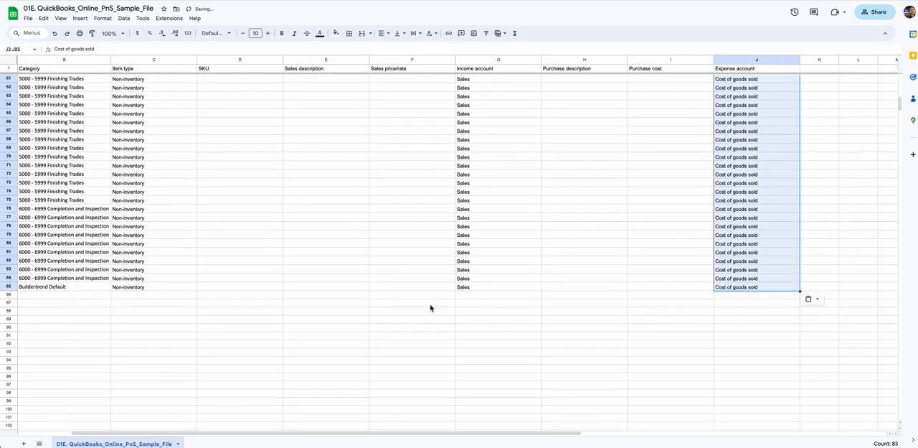
click(470, 288)
scroll(486, 303, up, 15)
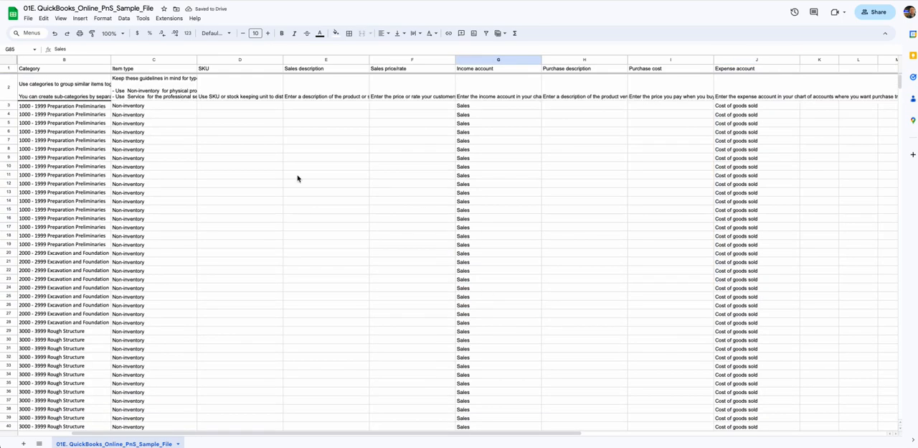
Delete the instruction row directly beneath the column headers of the sample file
click(226, 90)
key(Home)
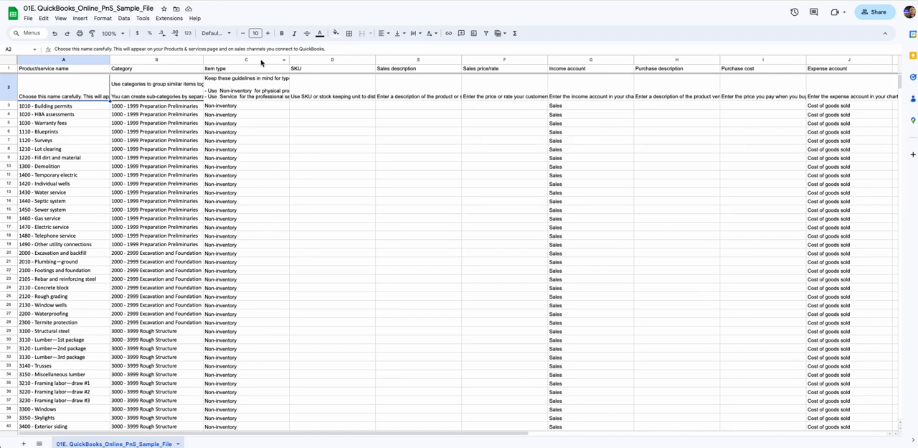
right_click(11, 92)
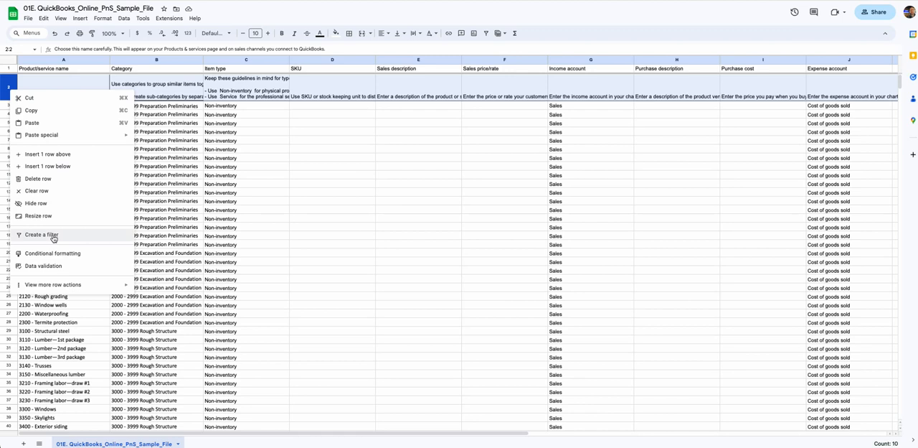
click(38, 177)
click(80, 130)
click(218, 135)
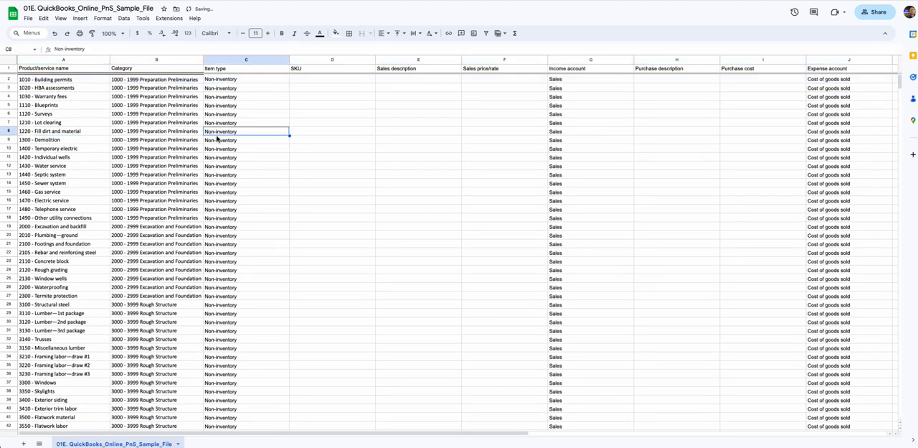
click(404, 143)
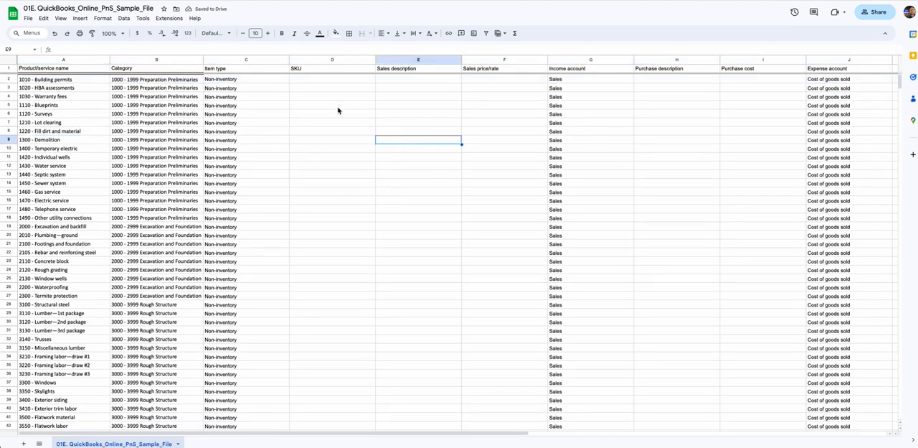
click(153, 89)
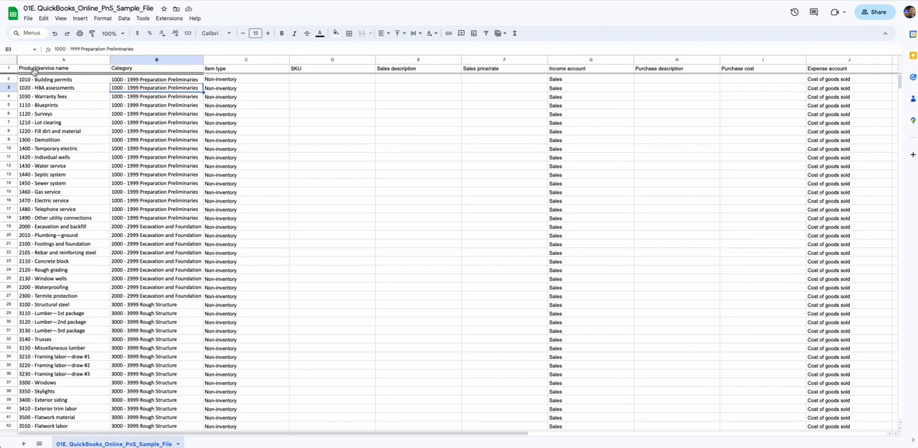
click(71, 98)
click(149, 100)
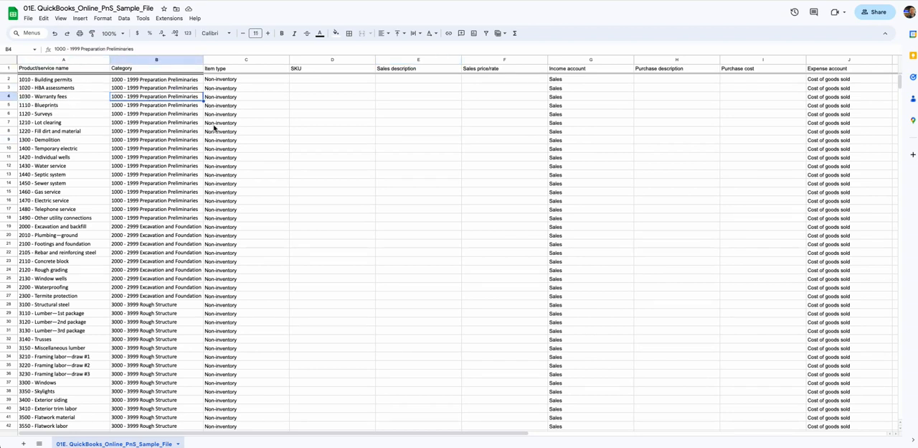
click(396, 158)
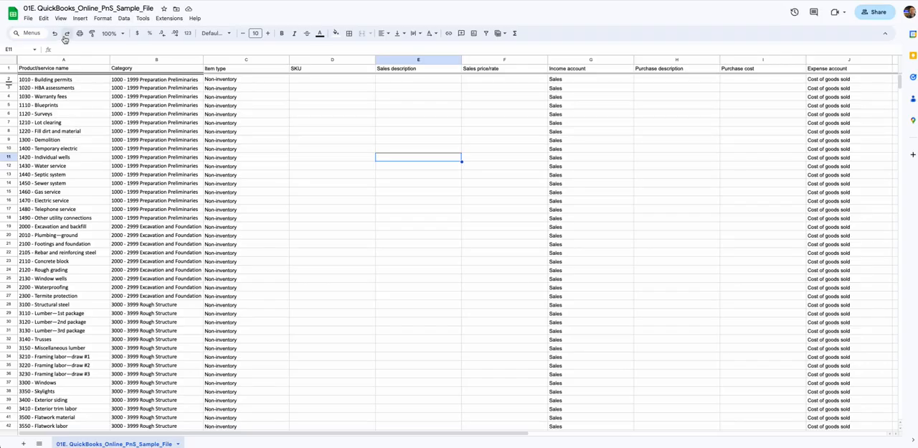
Download the sample file sheet as comma-separated values and save it in the Downloads folder
click(28, 18)
mouse_move(47, 112)
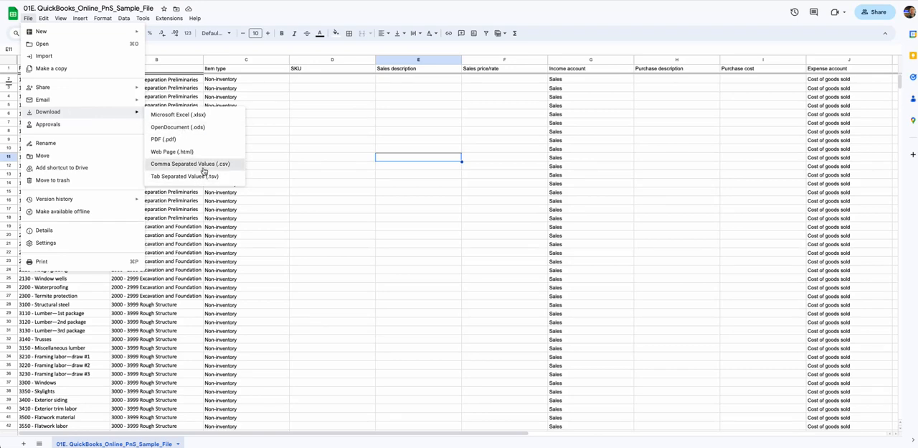
click(204, 167)
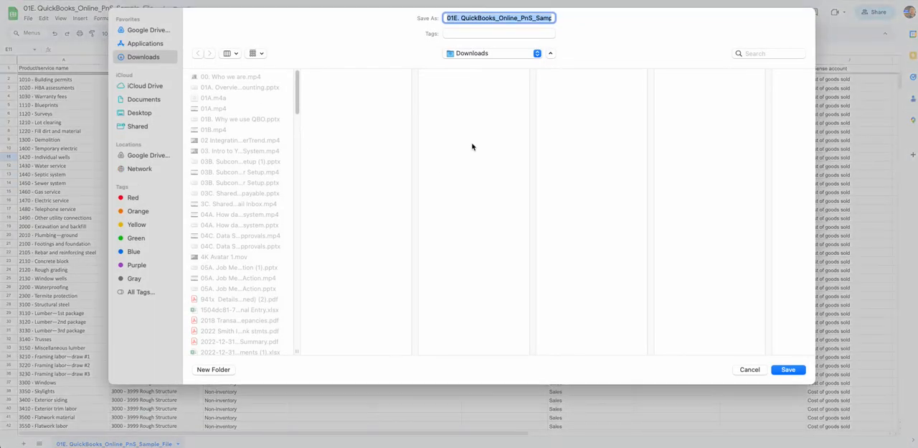
click(787, 369)
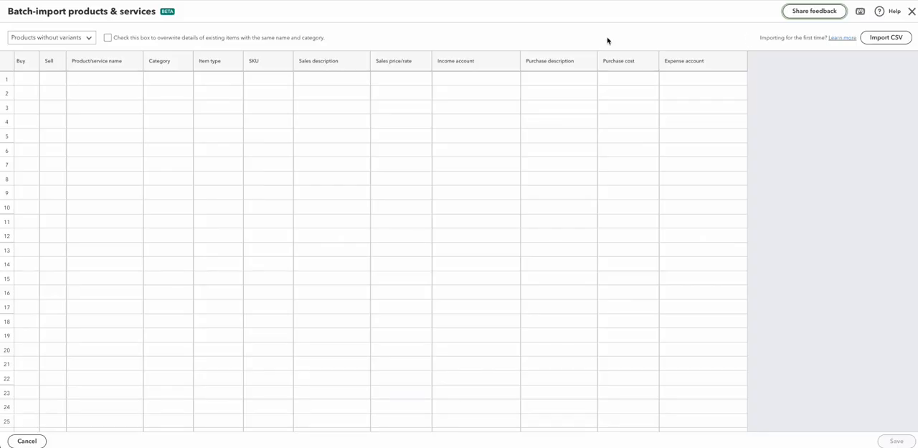
Switch to the QuickBooks batch import of products and services and upload the 01E. QuickBooks_Online_PnS_Sample_File CSV from Downloads
click(888, 37)
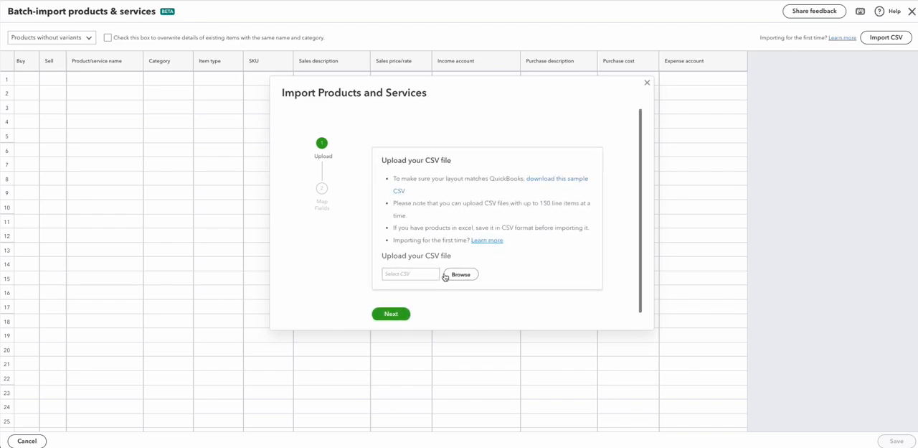
click(462, 274)
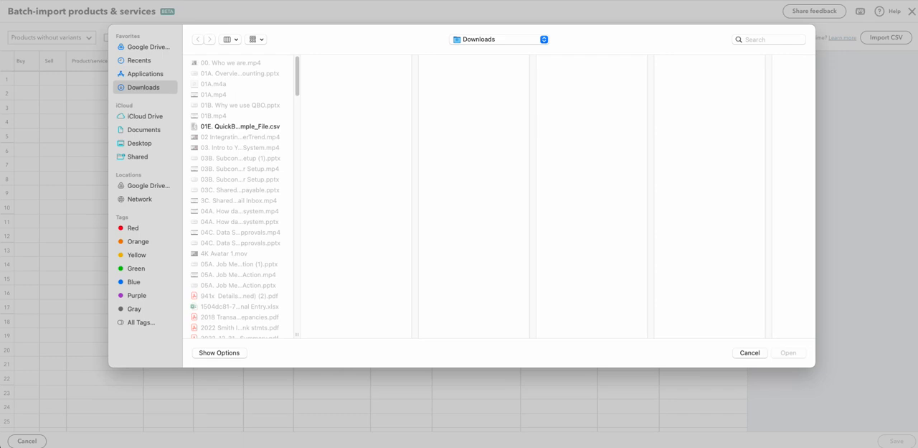
drag(0, 198, 220, 196)
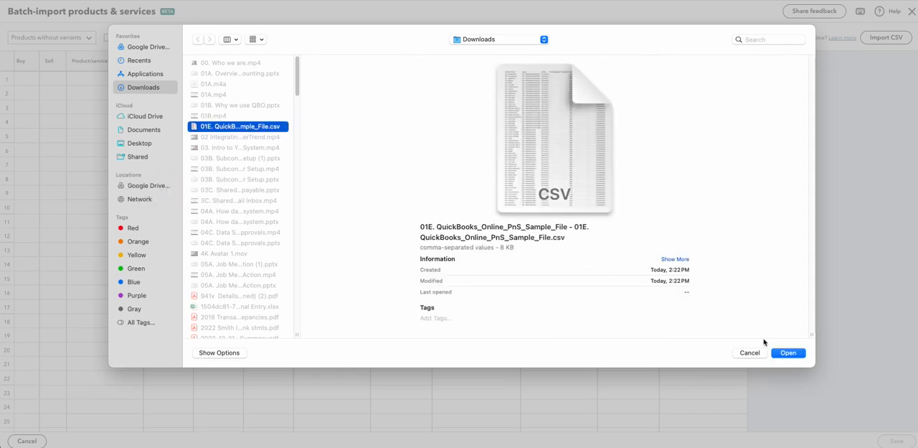
click(788, 352)
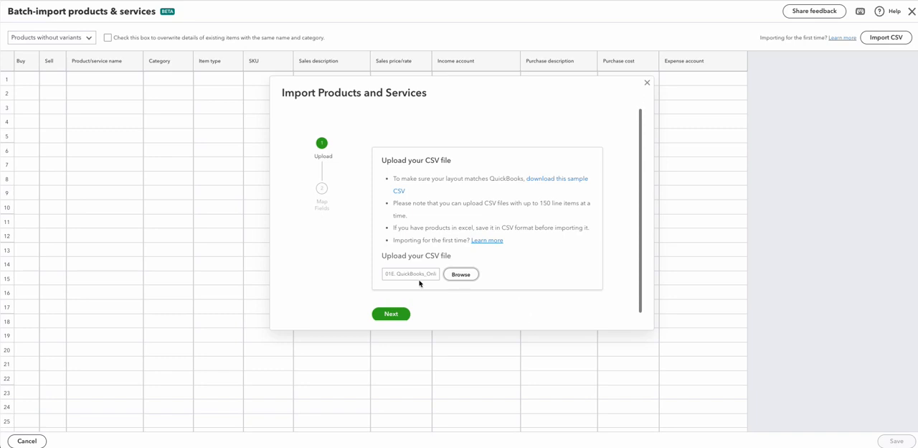
click(390, 309)
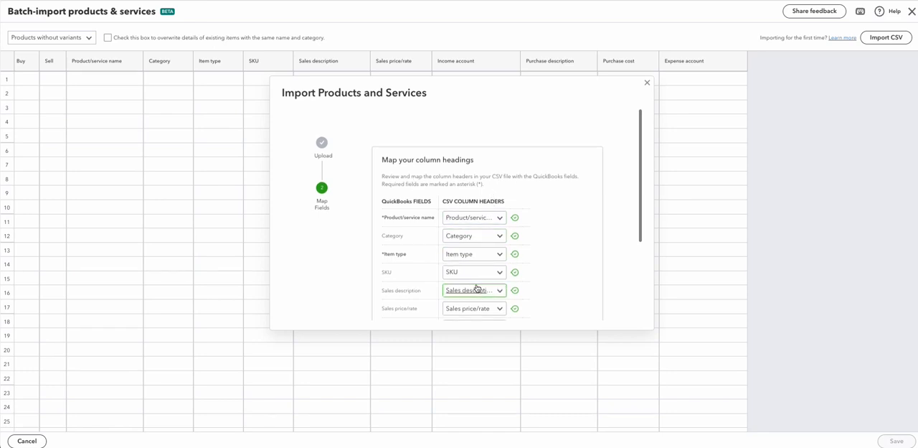
Review the mapping of CSV column headers to QuickBooks fields through Expense account and accept it
scroll(466, 289, down, 1)
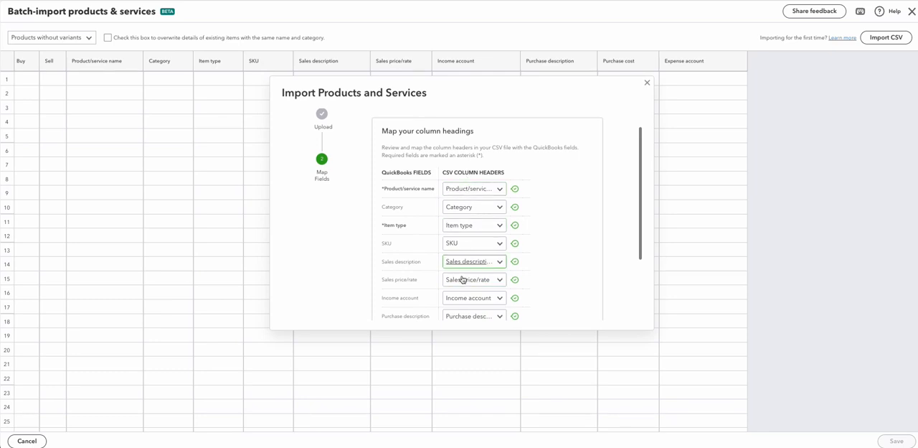
scroll(458, 307, down, 3)
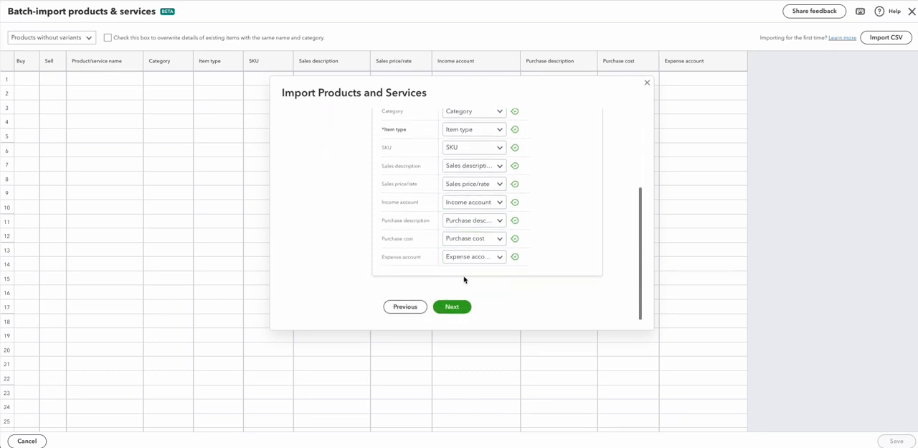
click(459, 307)
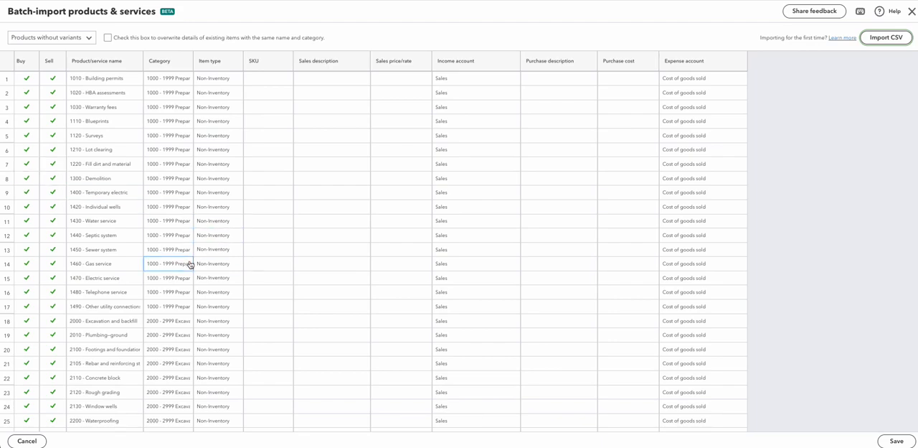
Review the imported cost code rows and save them all as products and services
scroll(187, 266, down, 10)
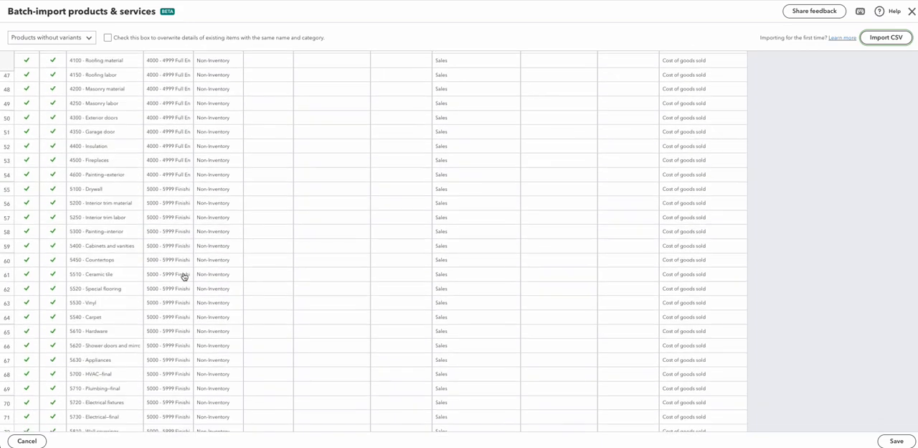
scroll(211, 286, up, 10)
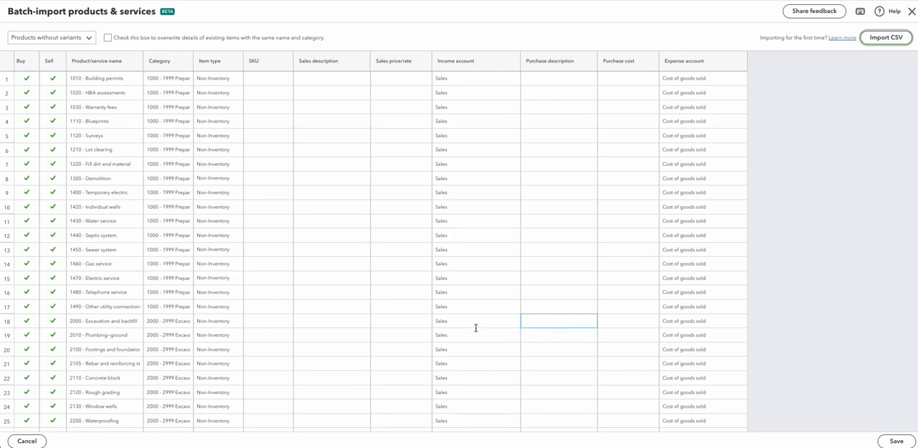
click(888, 441)
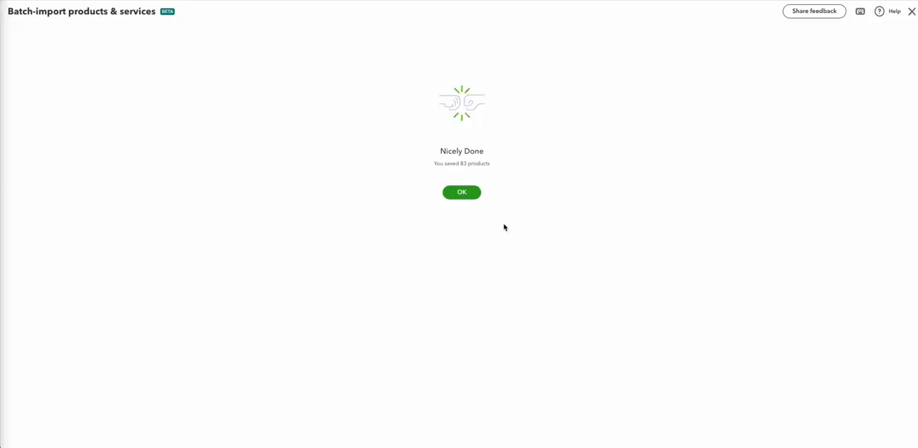
click(461, 192)
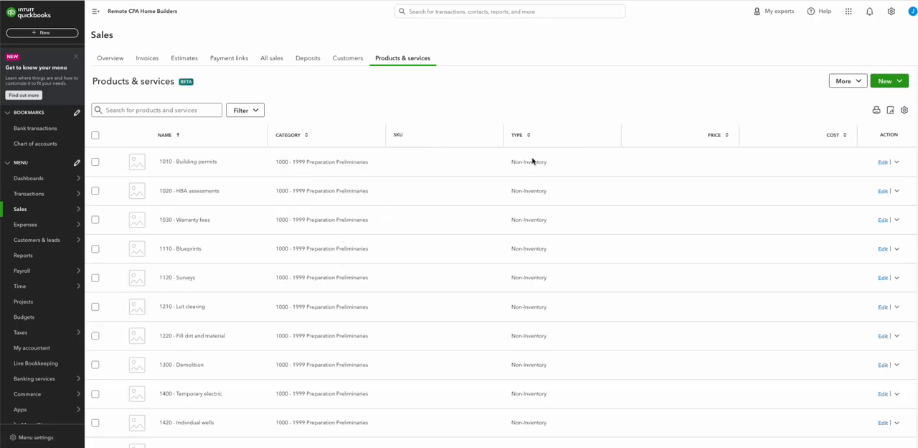
Look through the first page of the Products & services list for the imported cost codes and their categories
scroll(251, 308, down, 15)
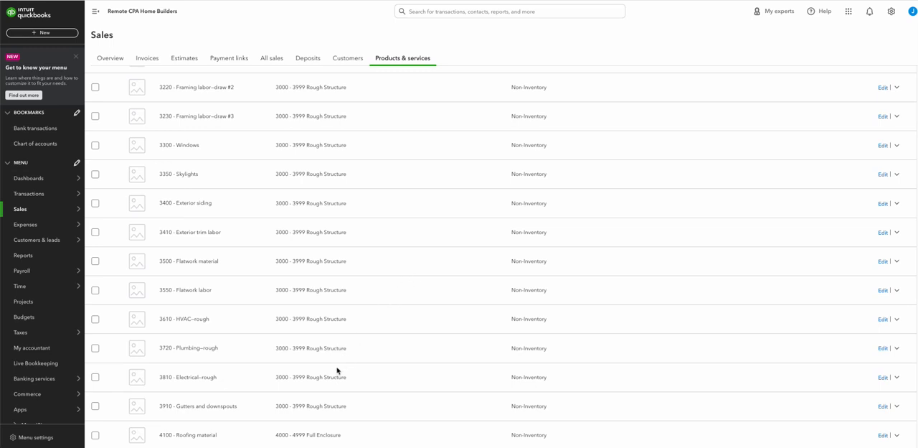
scroll(395, 361, down, 2)
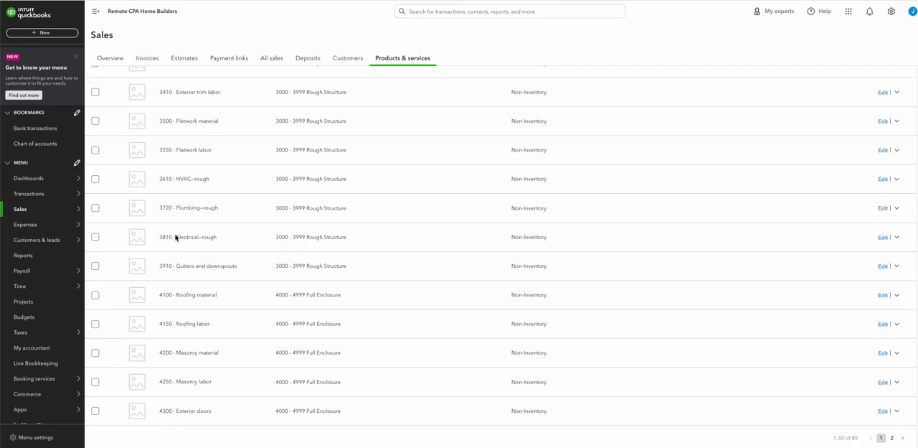
scroll(418, 292, up, 15)
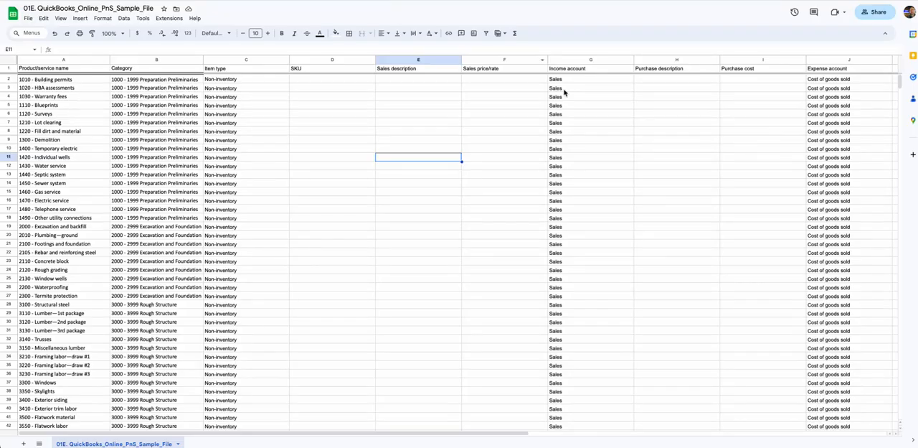
Check the Income account and Expense account entries in row 2 of the Google Sheets sample file, and return to QuickBooks
click(571, 82)
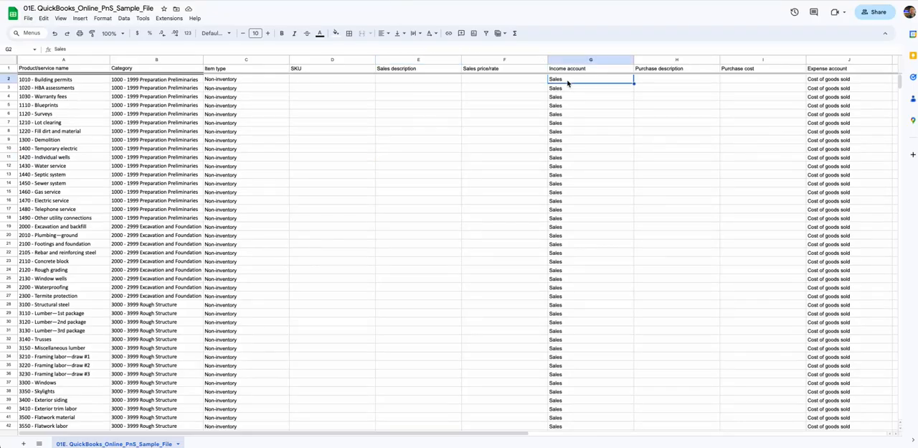
click(832, 81)
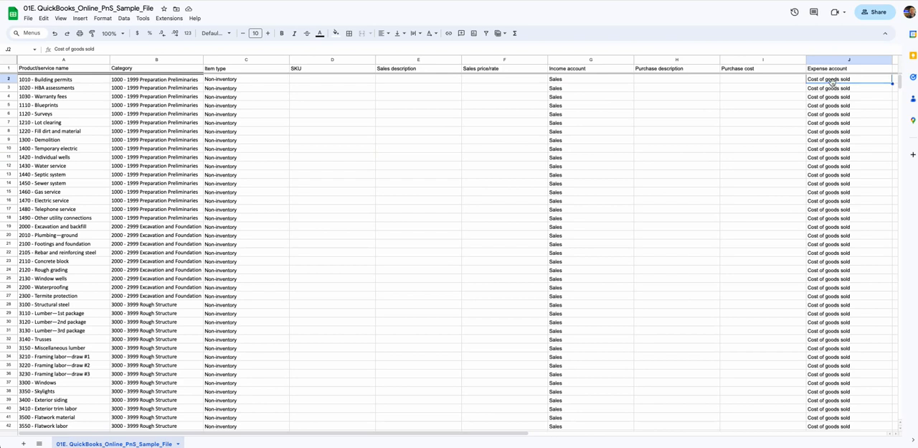
click(176, 1)
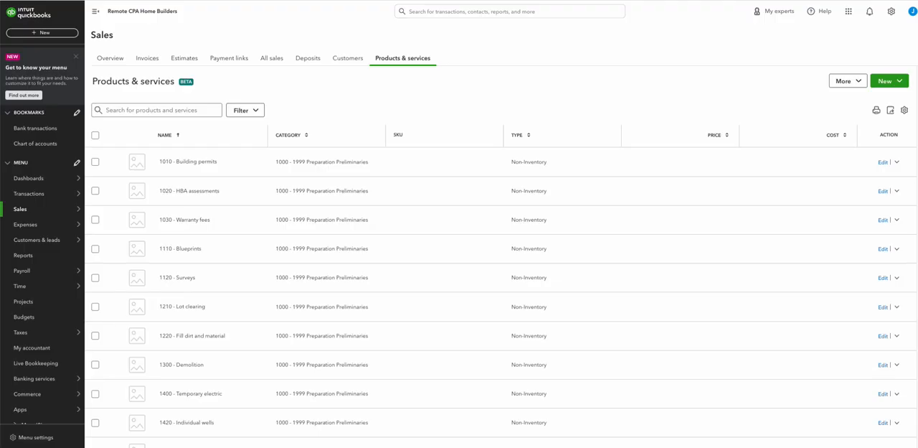
Open the Chart of accounts and filter it by "inven"
click(26, 145)
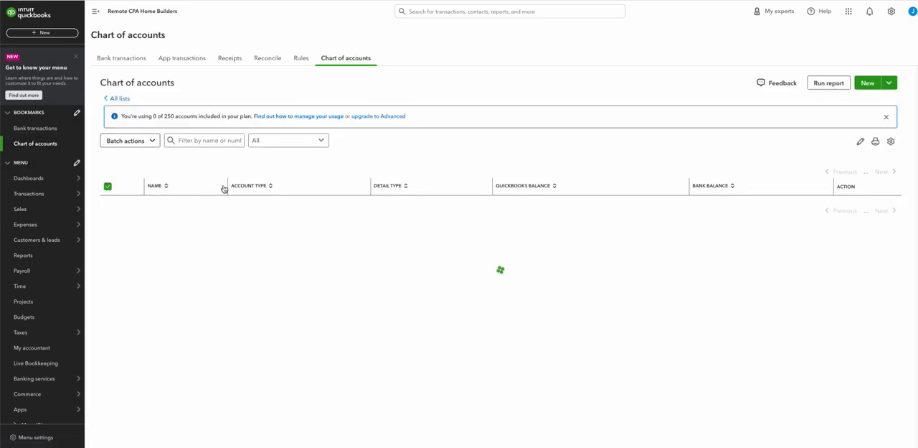
click(201, 141)
text(inven)
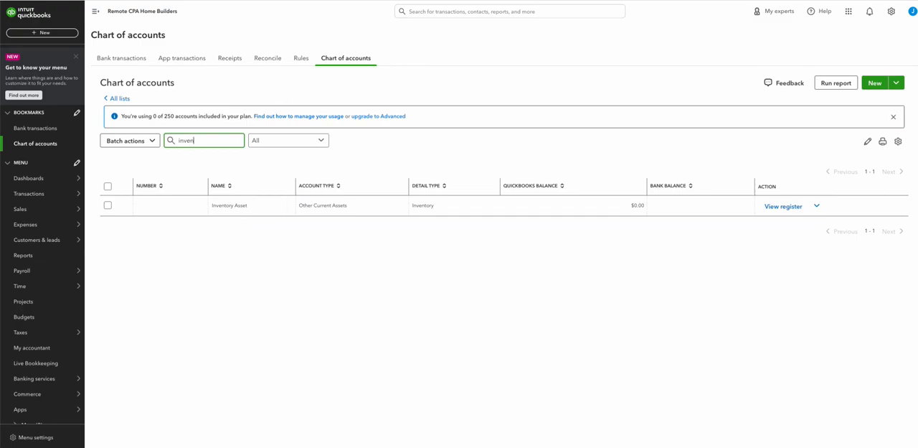
Check the product name, category and expense account columns in the Google Sheets sample file, and return to the QuickBooks Chart of accounts
key(ctrl+Tab)
click(104, 184)
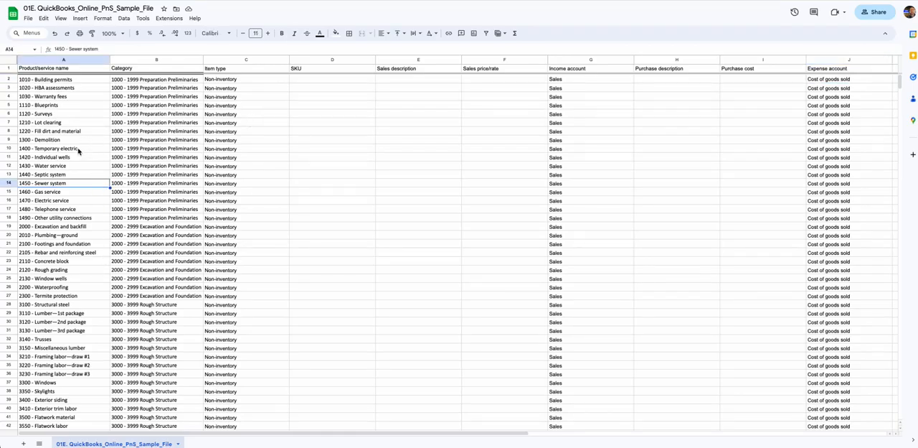
click(66, 122)
click(123, 123)
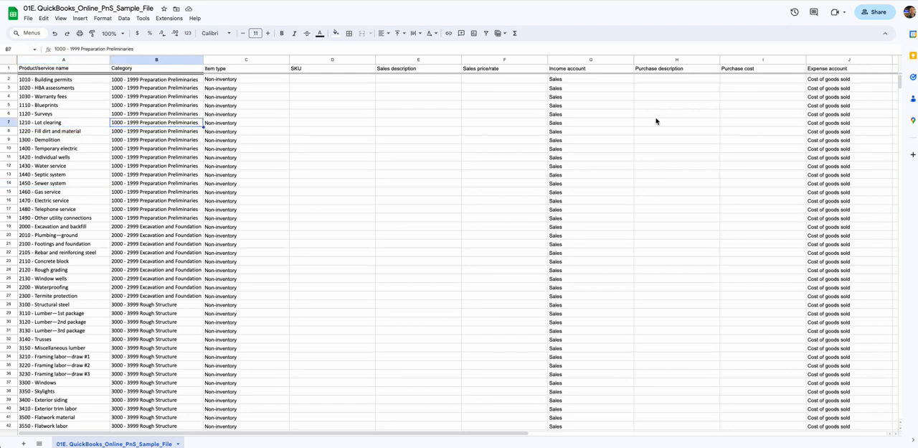
click(864, 81)
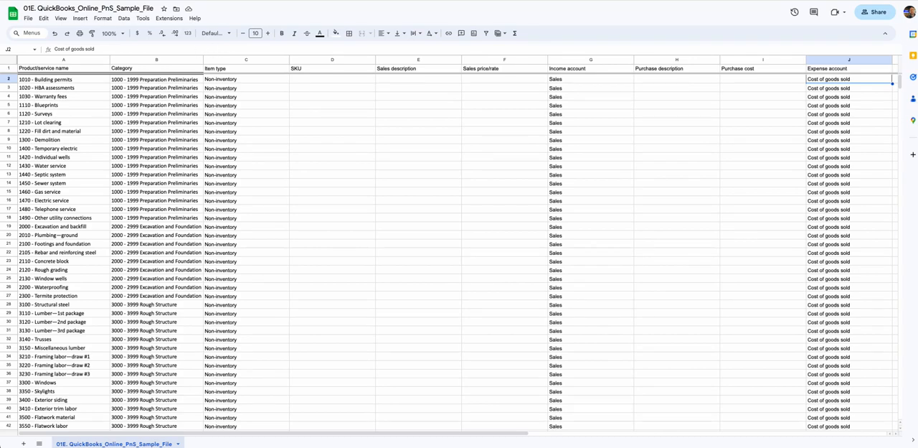
key(ctrl+Tab)
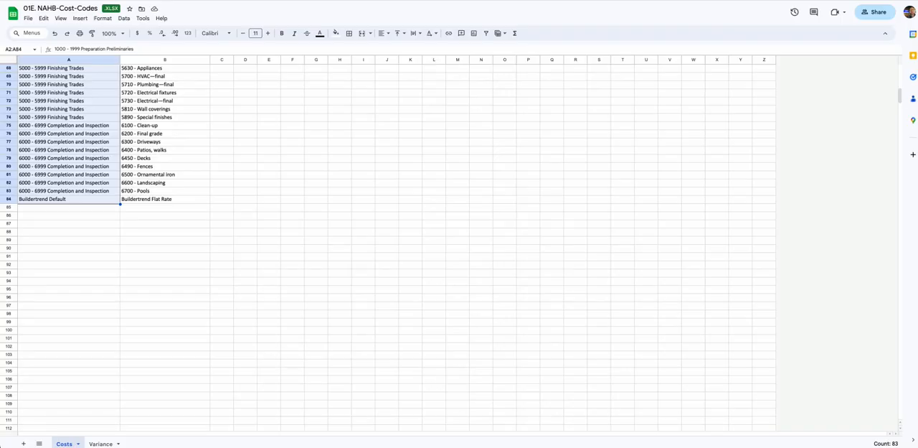
key(ctrl+Tab)
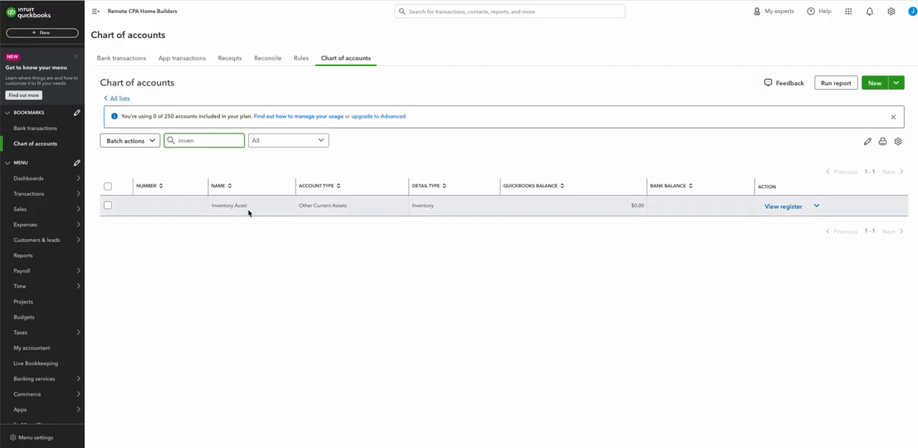